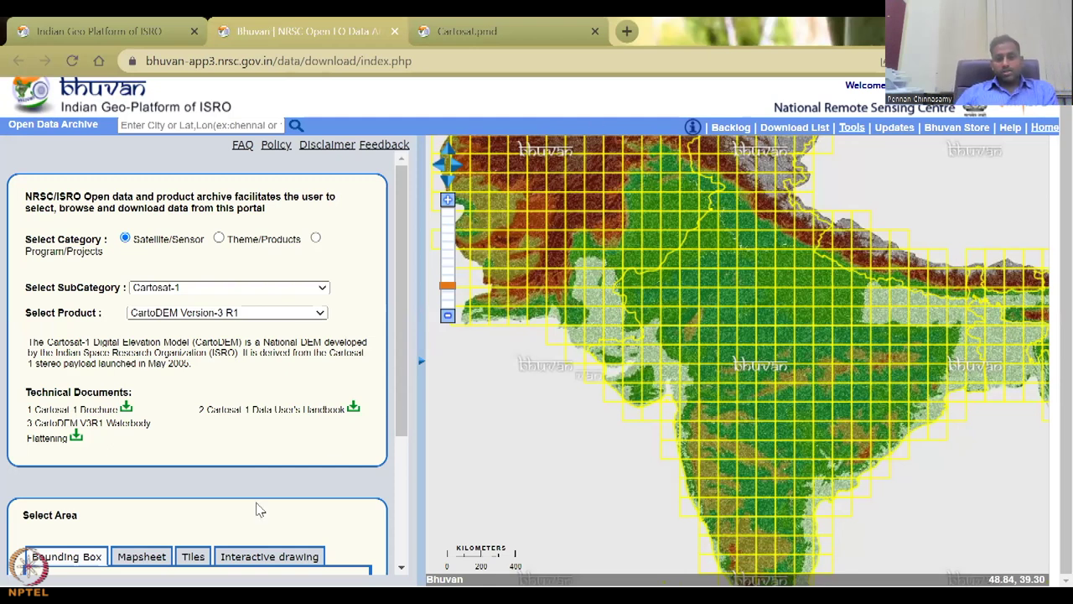
# Step: Switch the area selection from Mapsheet to Bounding Box
pyautogui.scroll(-2, 174, 503)
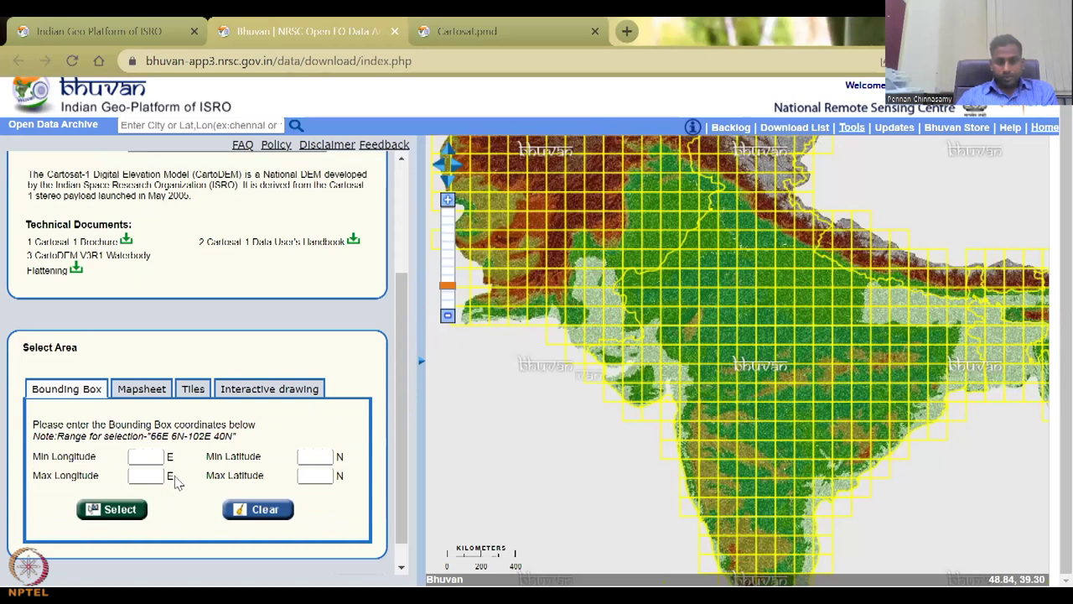
pyautogui.scroll(2, 172, 479)
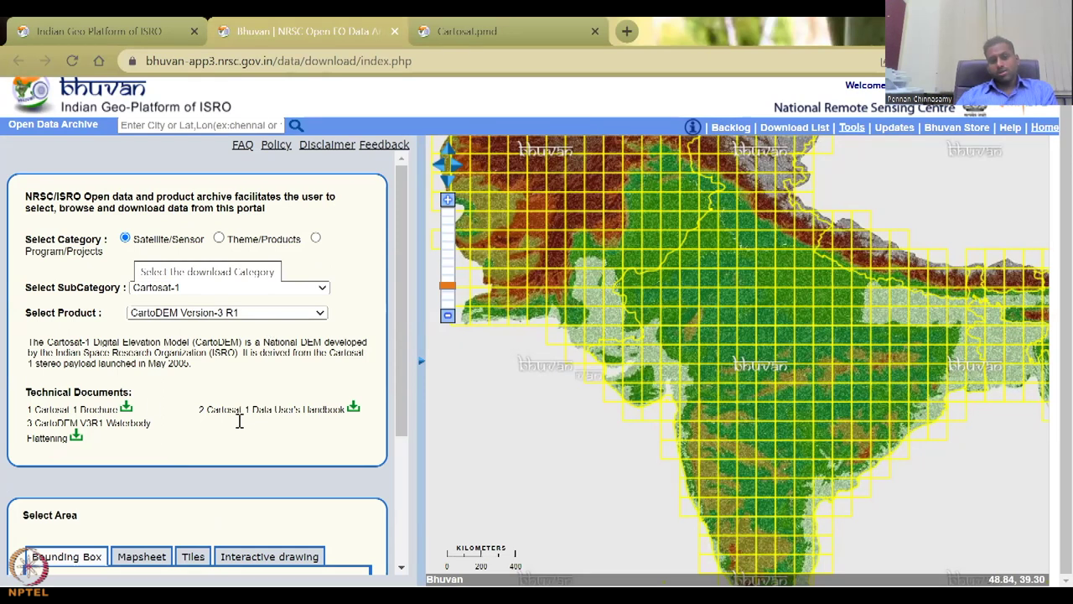
pyautogui.scroll(-2, 147, 401)
pyautogui.click(143, 387)
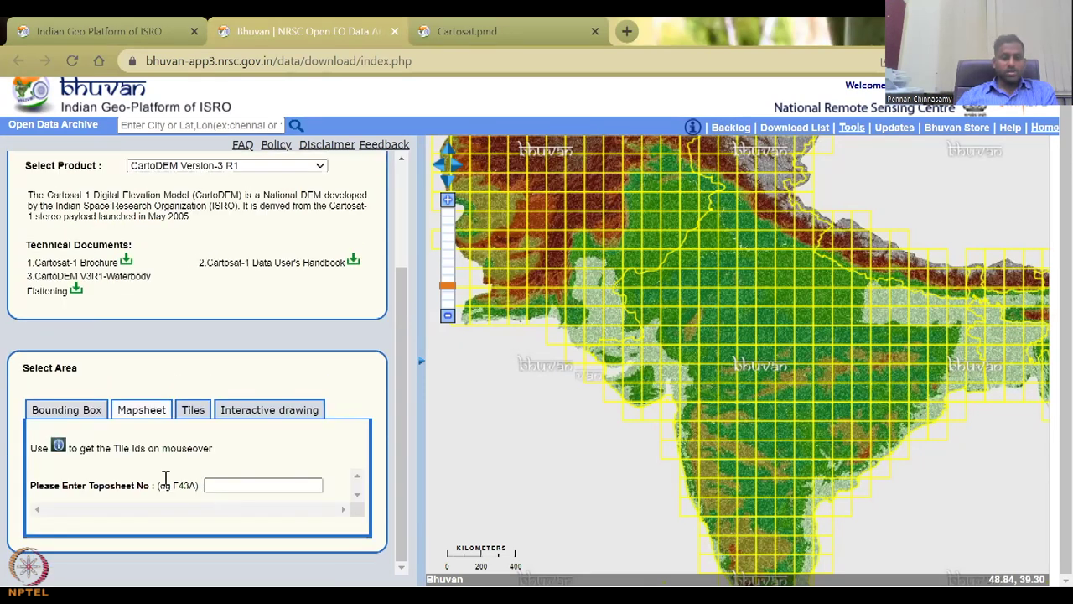
pyautogui.click(96, 416)
# Step: Centre the map on peninsular India, try Select with empty bounds, and dismiss the MINLON alert
pyautogui.moveTo(541, 424); pyautogui.dragTo(434, 378)
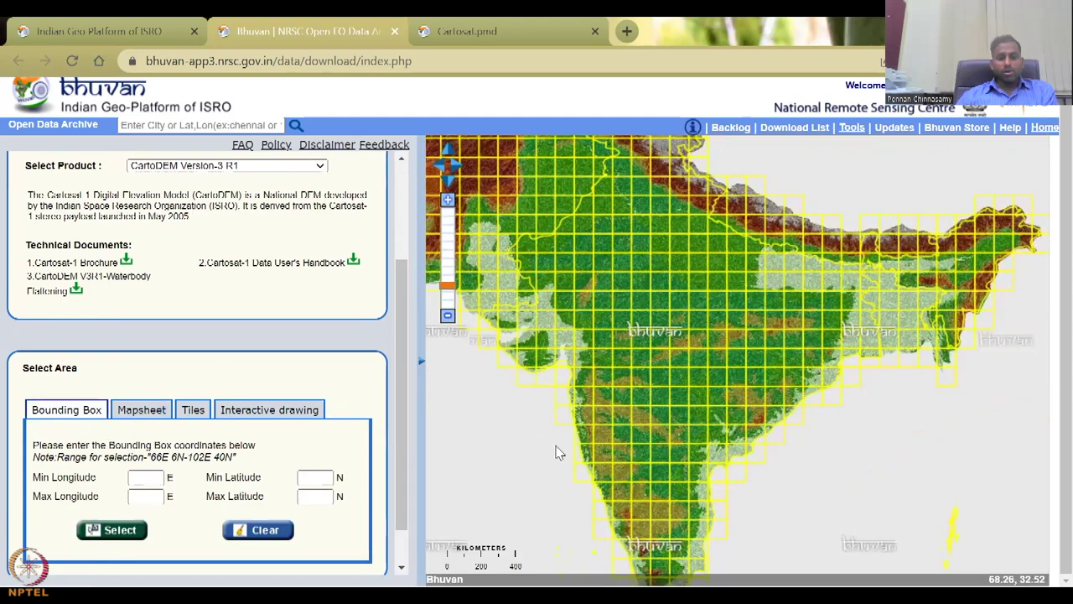
pyautogui.click(117, 530)
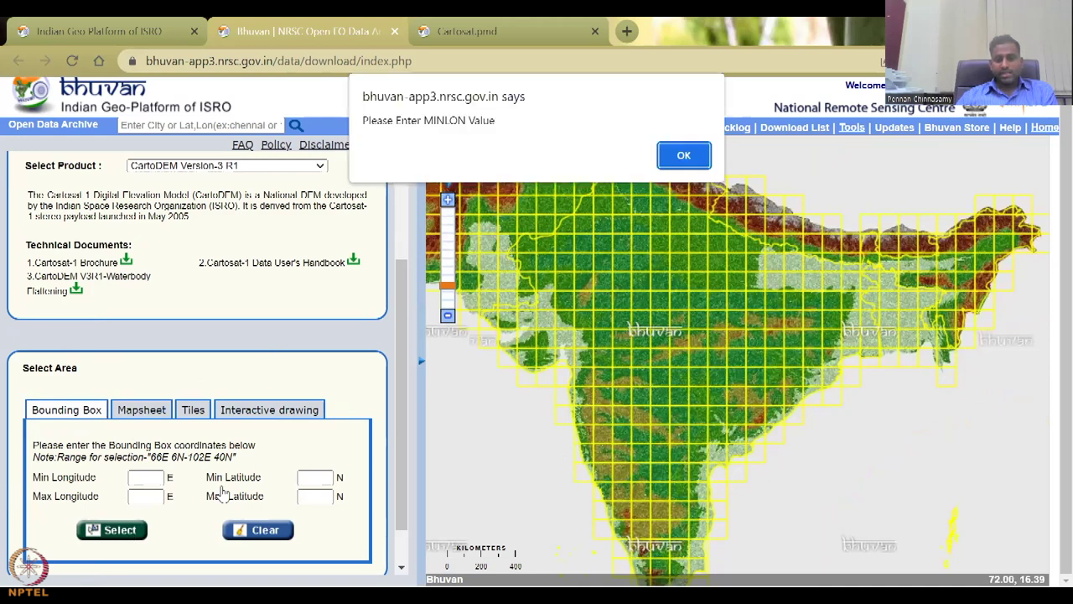
pyautogui.click(683, 155)
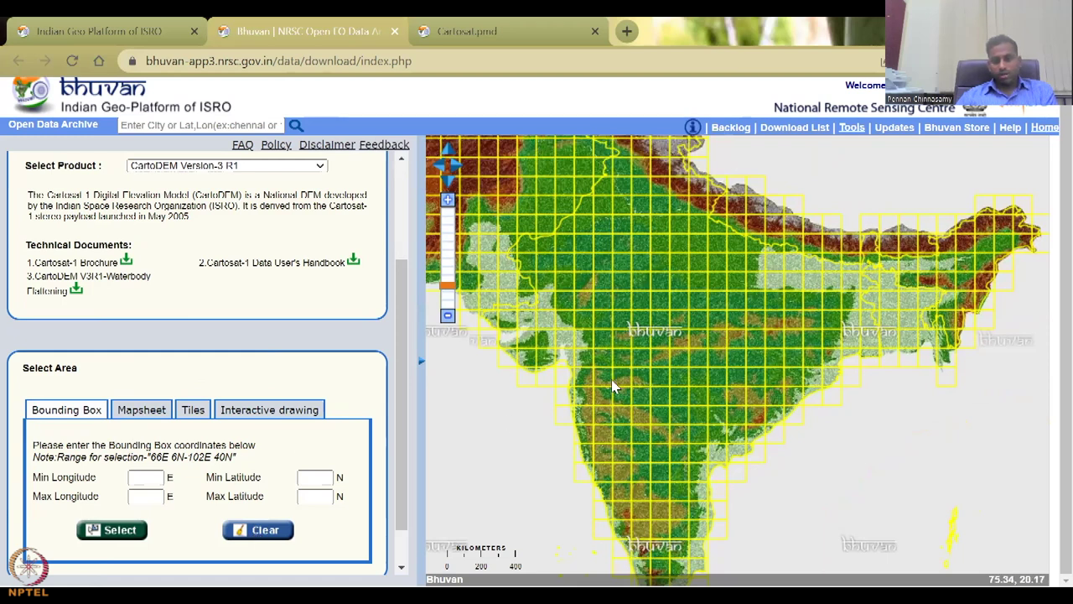
pyautogui.click(162, 478)
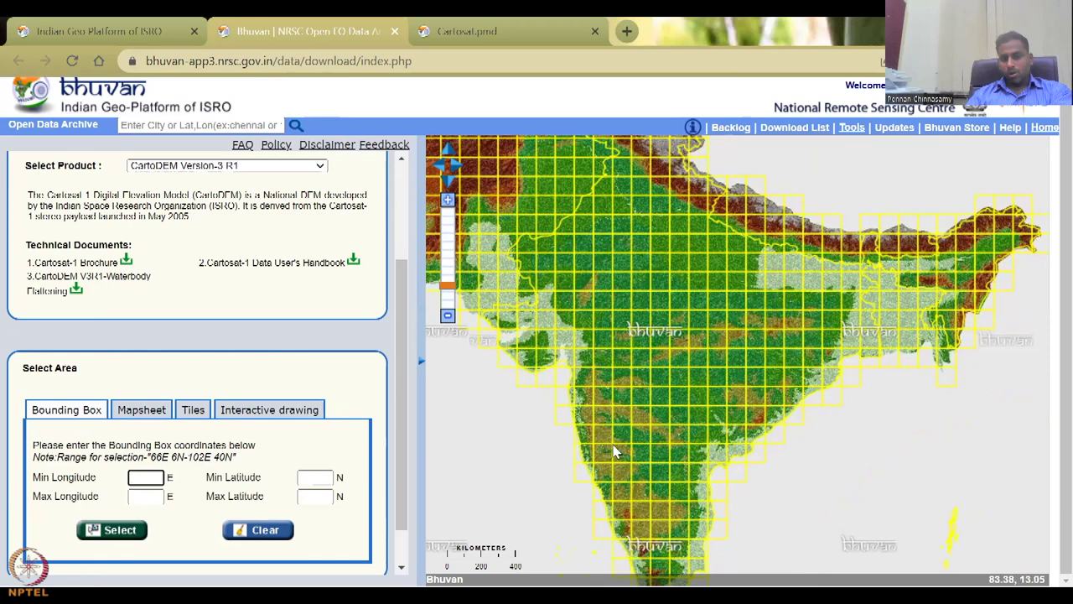
# Step: Draw an outline over the Western Ghats coast to select a three-by-three block of tiles
pyautogui.click(269, 409)
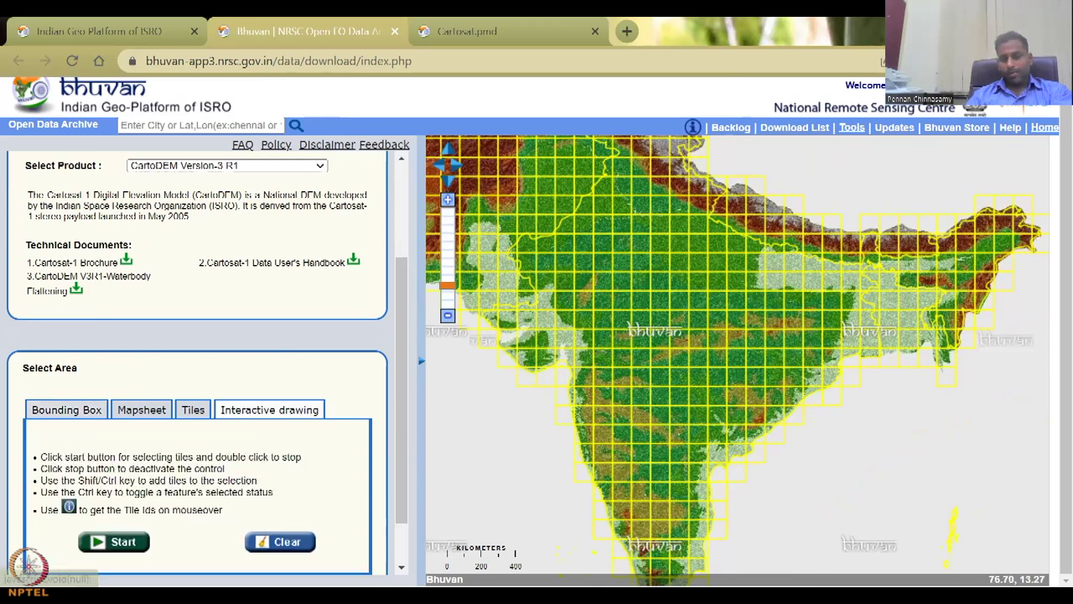
pyautogui.click(117, 544)
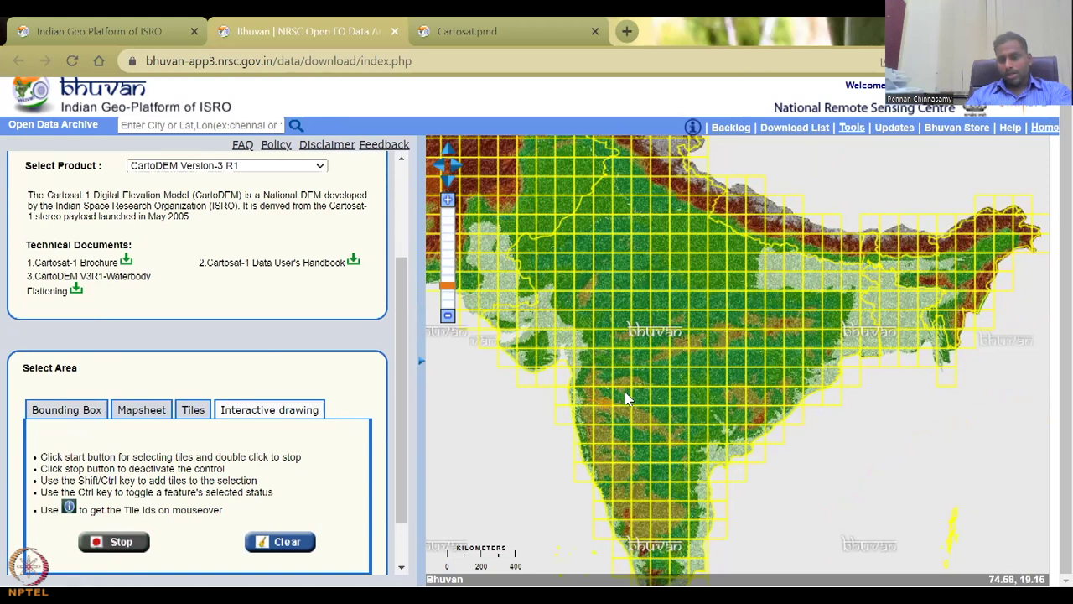
pyautogui.click(584, 433)
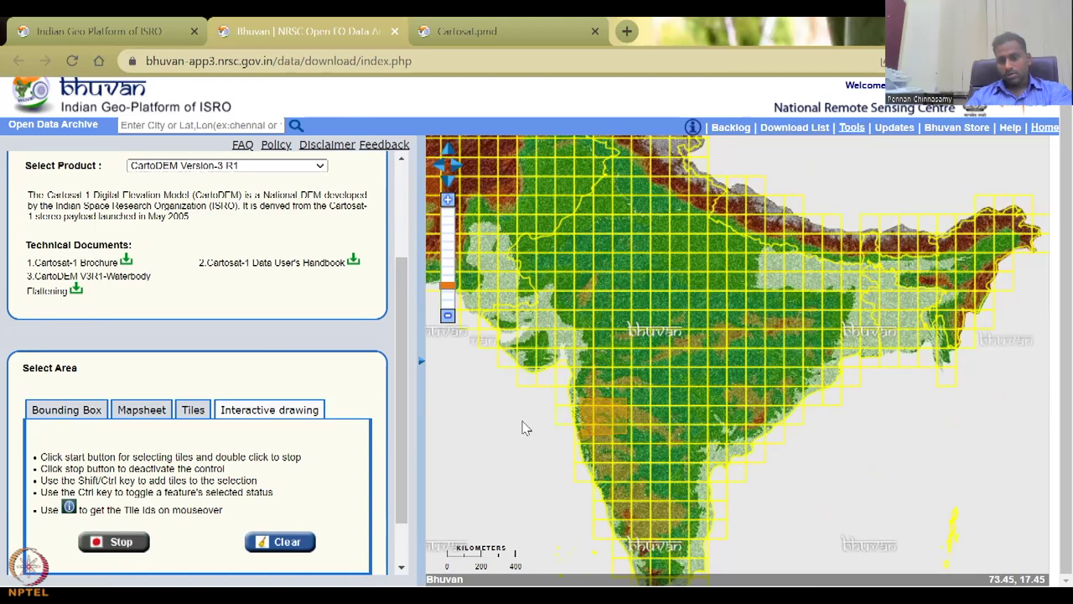
pyautogui.click(470, 441)
pyautogui.doubleClick(584, 433)
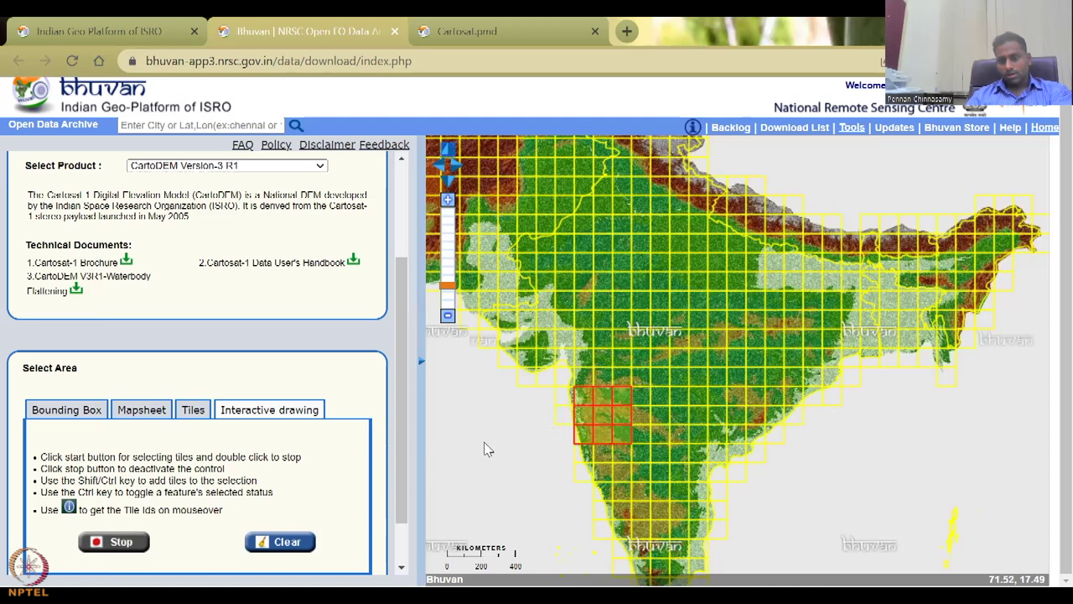
pyautogui.click(117, 542)
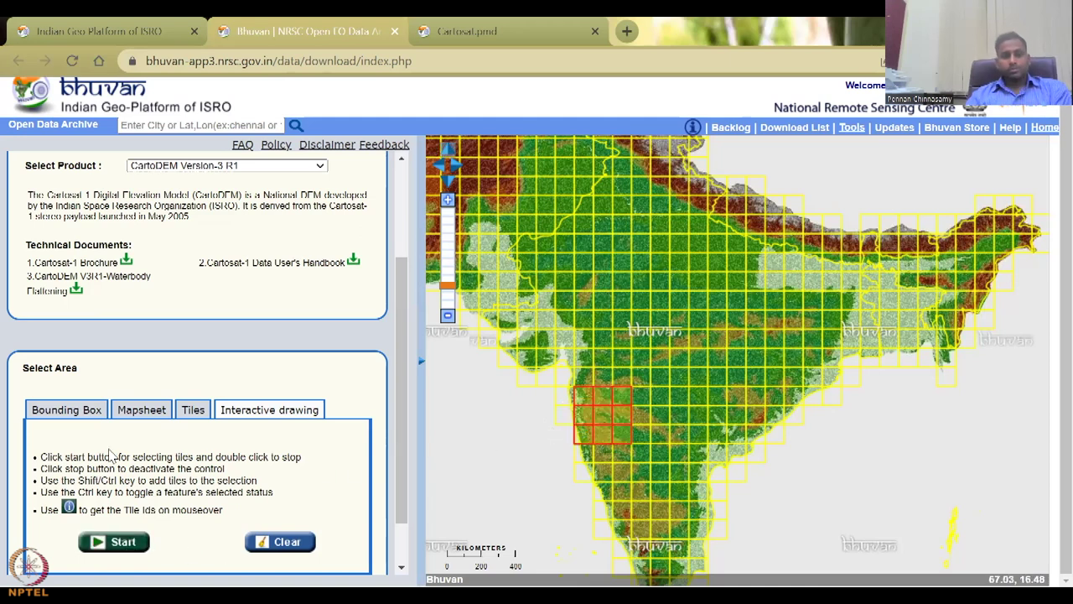
pyautogui.click(192, 416)
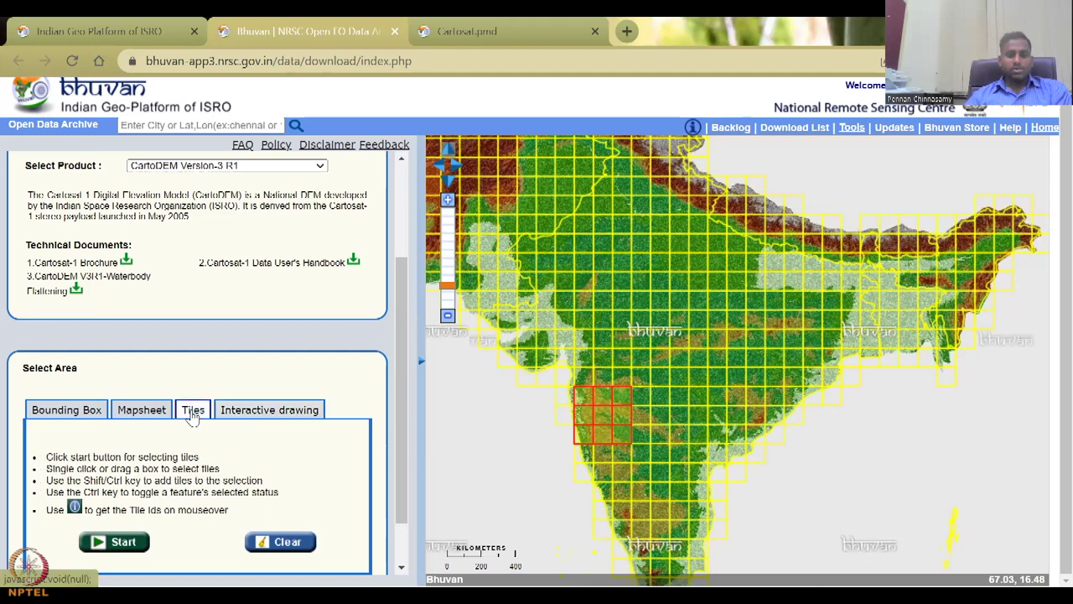
pyautogui.scroll(-2, 368, 455)
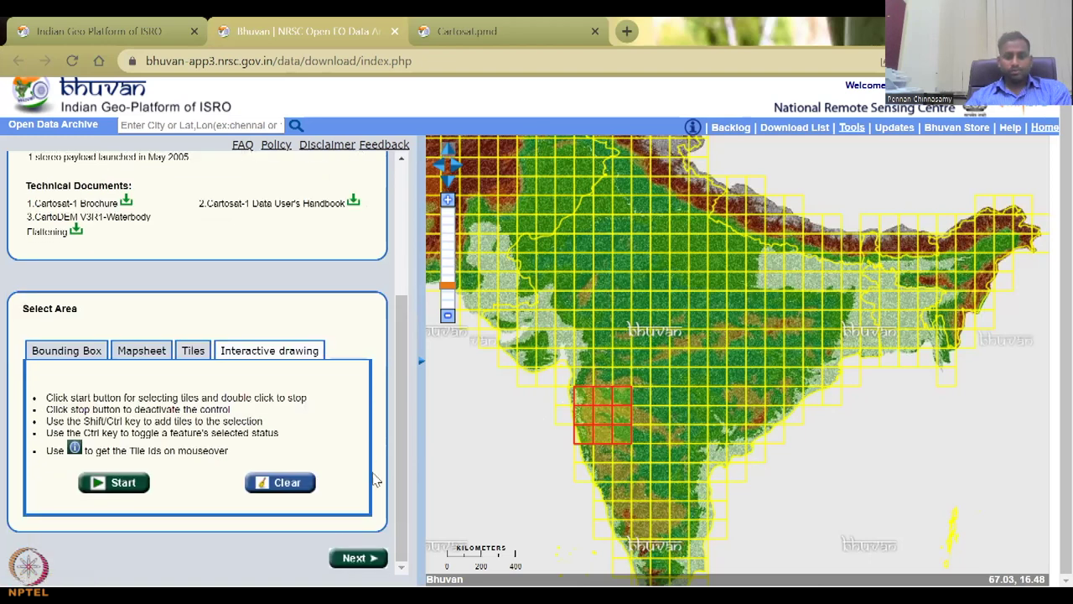
# Step: List the nine selected tiles and overlay tile E43N on the map
pyautogui.click(367, 564)
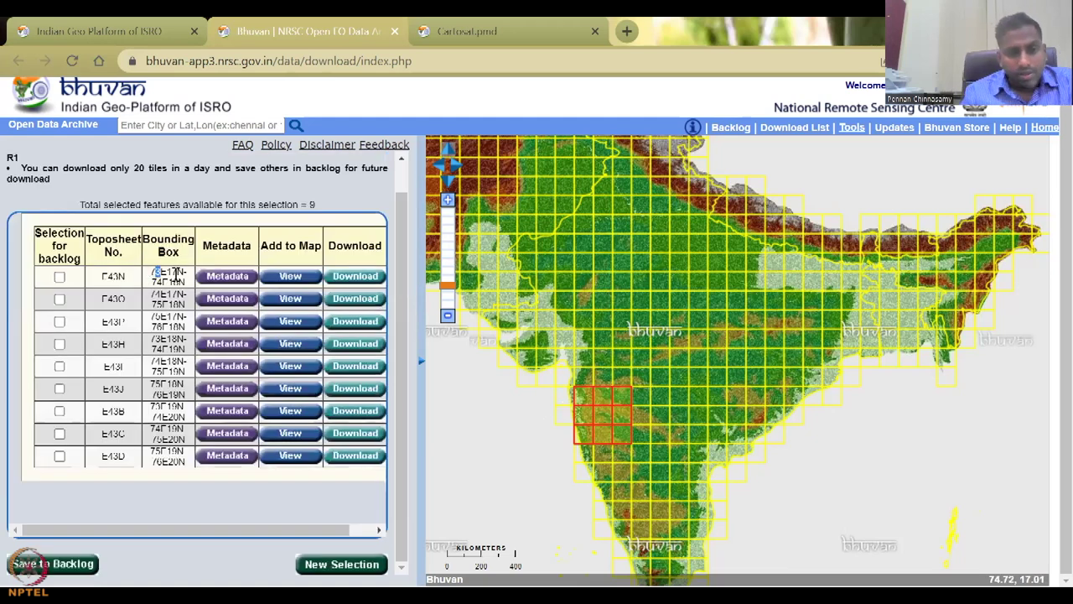
pyautogui.moveTo(152, 271); pyautogui.dragTo(176, 277)
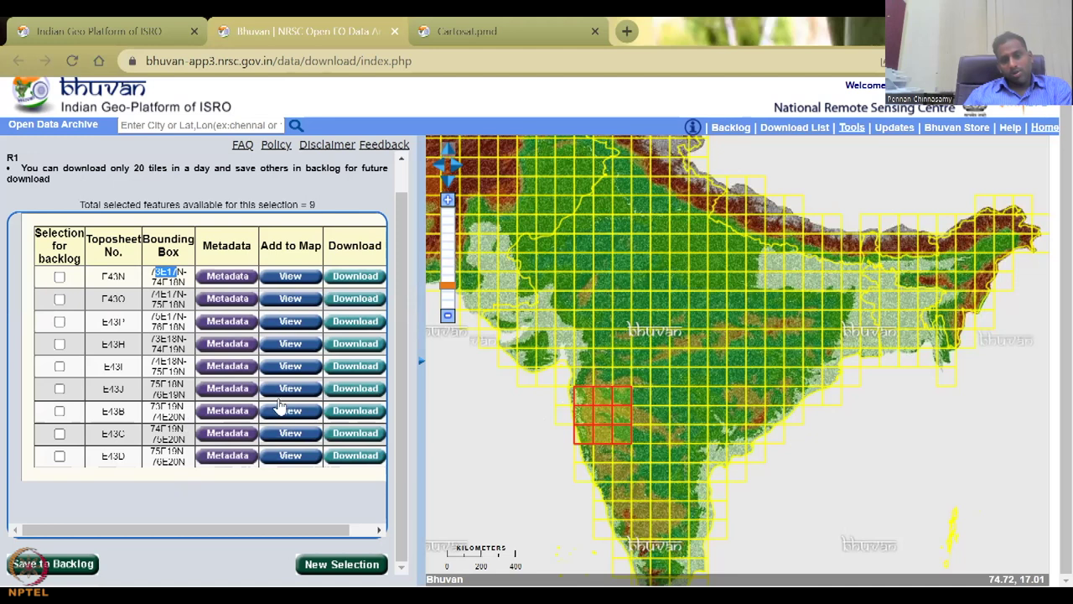
pyautogui.click(304, 285)
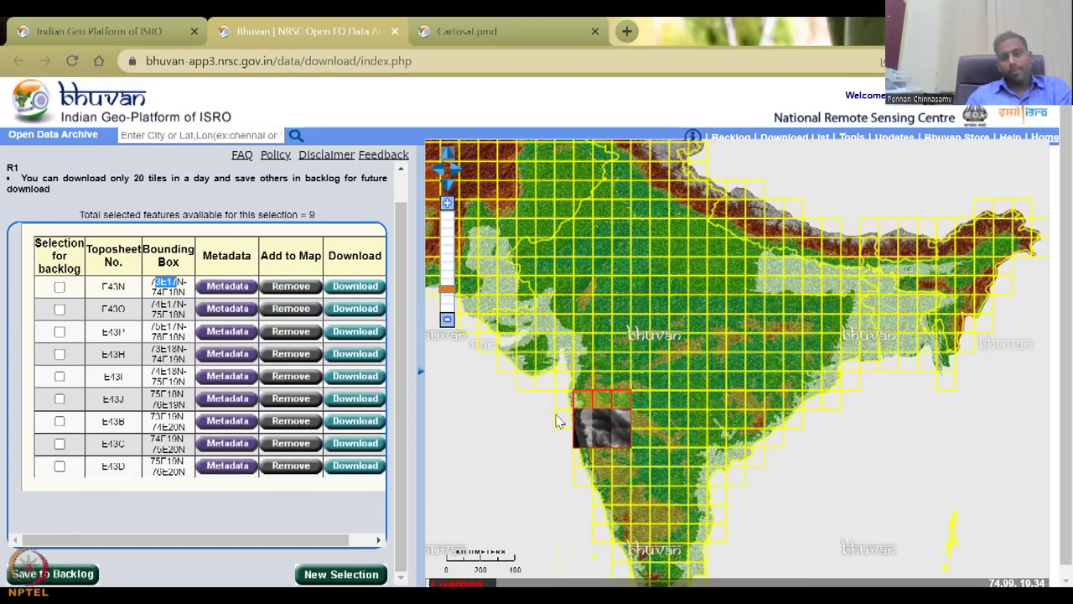
# Step: Zoom out three levels and centre the view on the selected Western Ghats tiles
pyautogui.scroll(6, 627, 415)
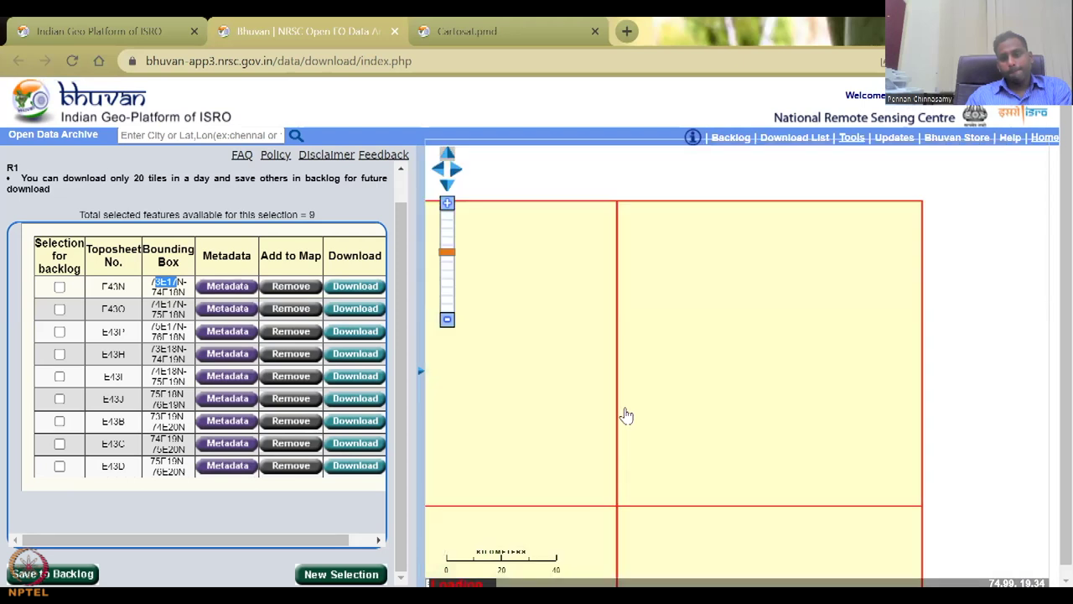
pyautogui.click(447, 321)
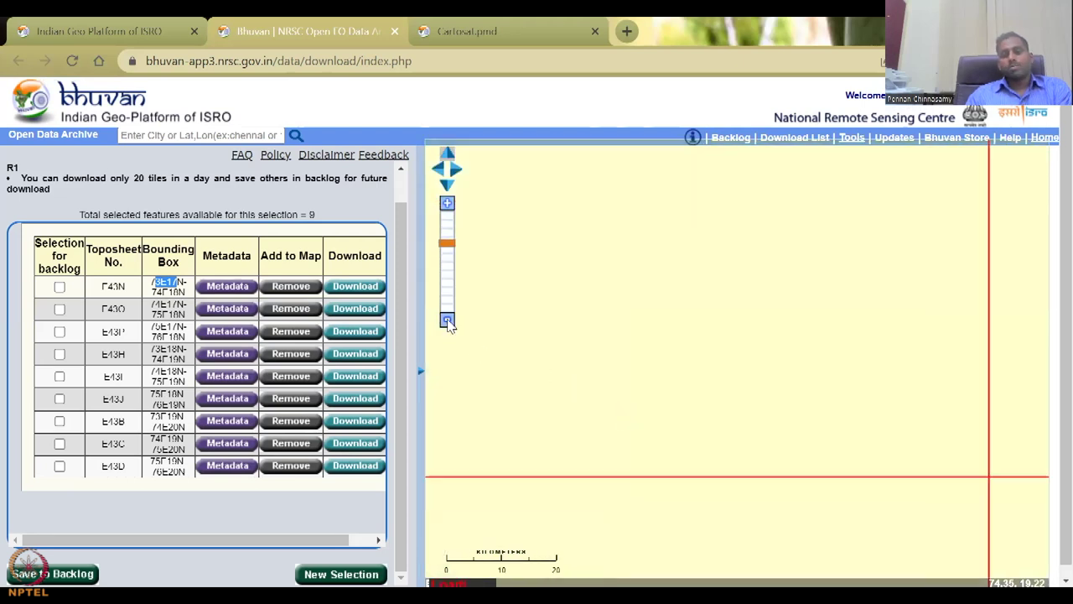
pyautogui.click(447, 321)
pyautogui.click(447, 320)
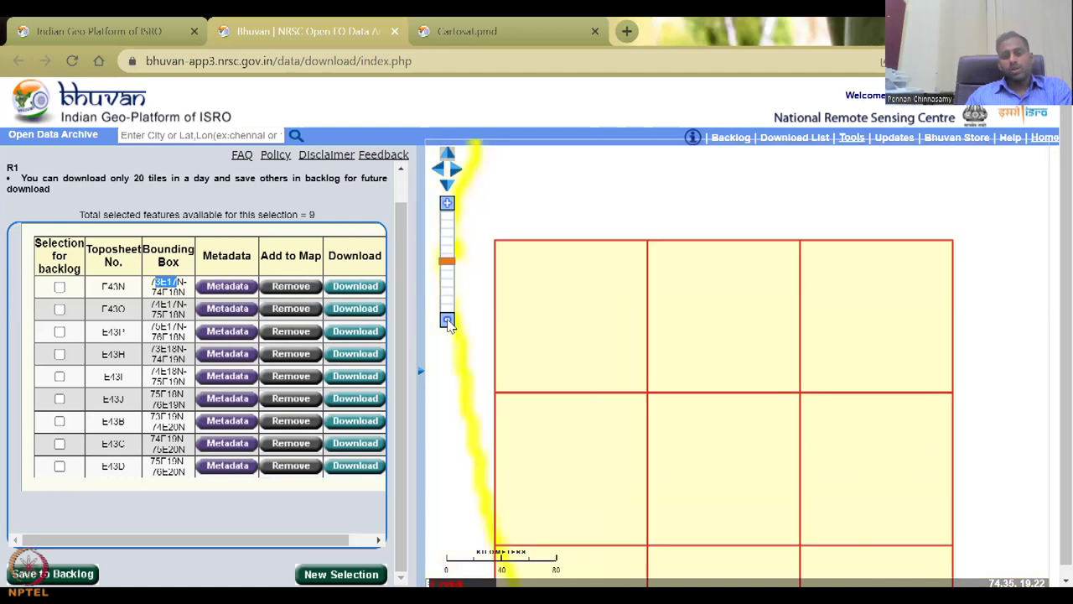
pyautogui.moveTo(652, 328)
pyautogui.mouseDown()
pyautogui.moveTo(649, 293)
pyautogui.moveTo(647, 335)
pyautogui.mouseUp()
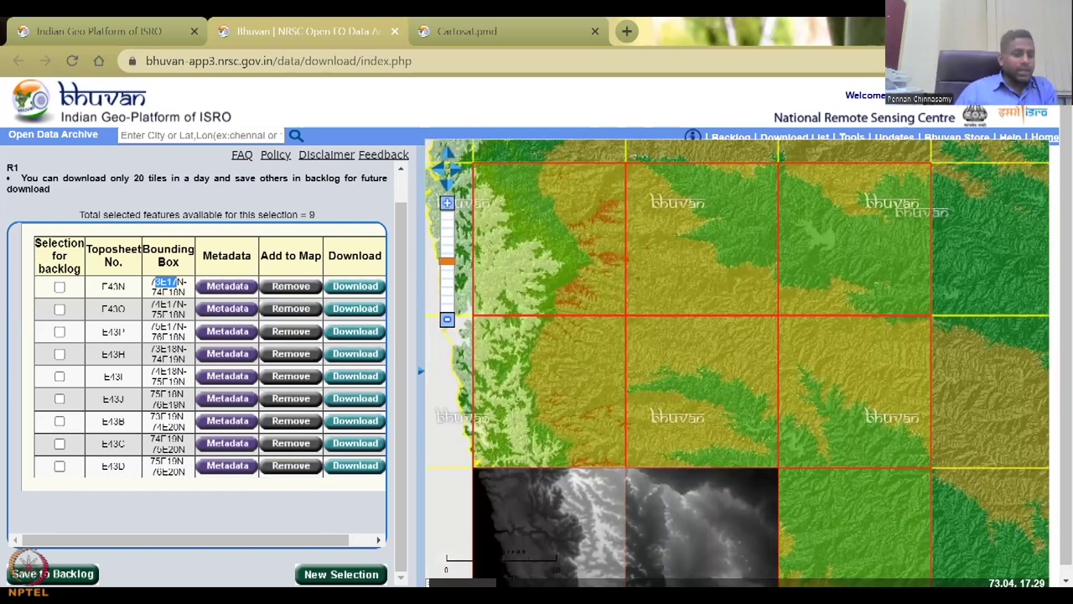
# Step: Open E43N's metadata and highlight its 2014 dataset name, Terrain theme, keywords and purpose
pyautogui.click(228, 286)
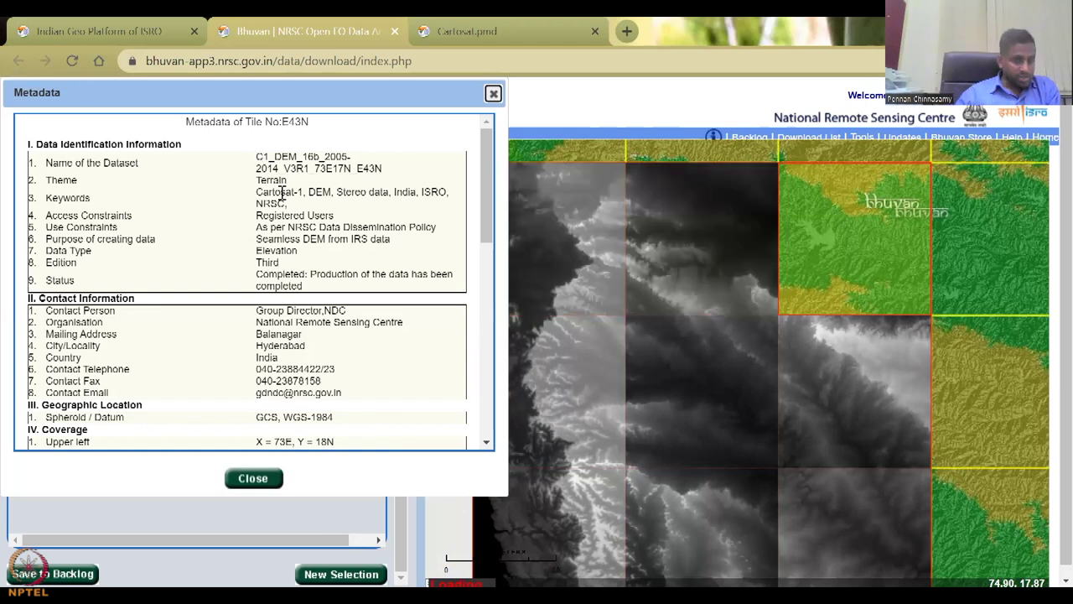
pyautogui.moveTo(283, 169); pyautogui.dragTo(377, 182)
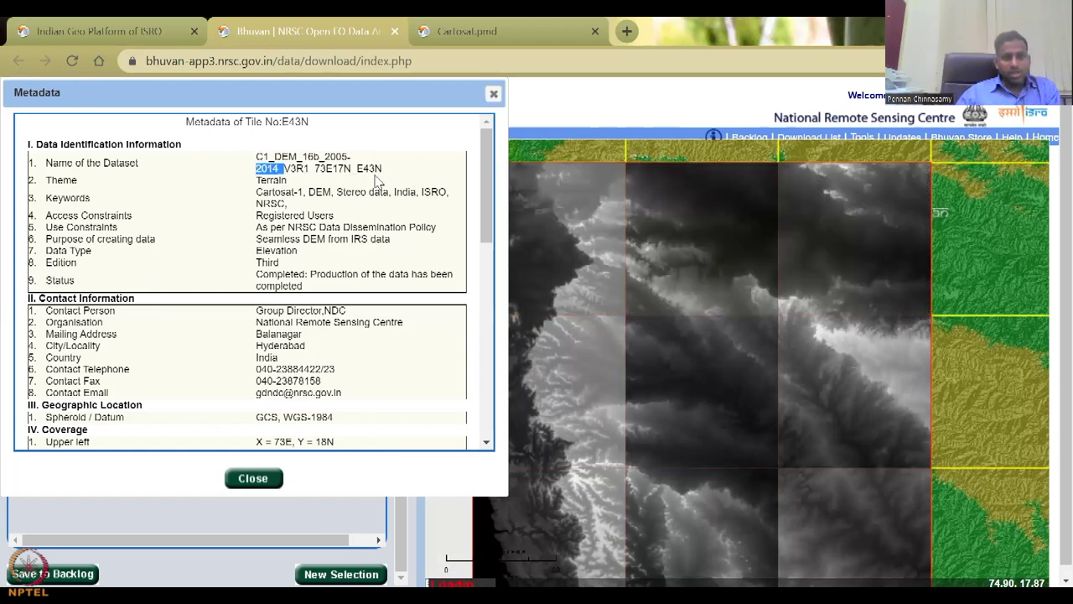
pyautogui.moveTo(256, 179); pyautogui.dragTo(302, 191)
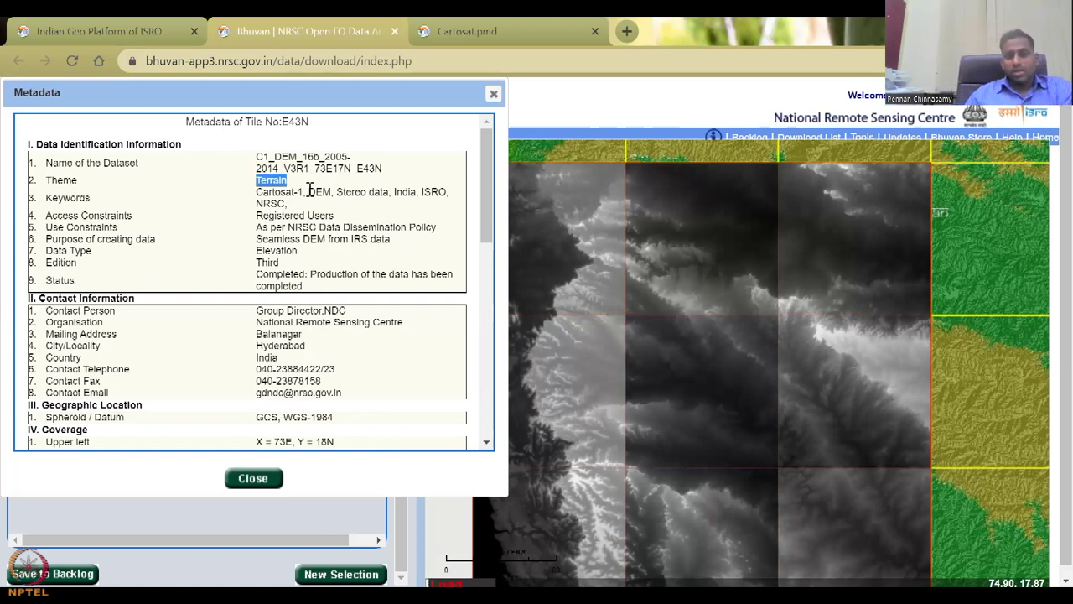
pyautogui.moveTo(308, 191); pyautogui.dragTo(316, 209)
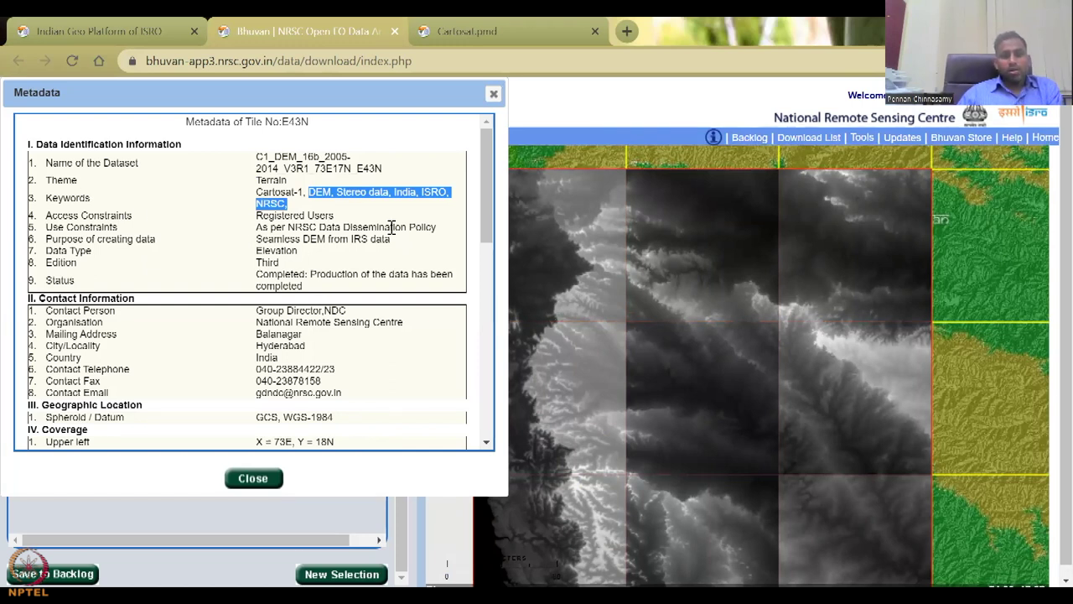
pyautogui.moveTo(251, 239); pyautogui.dragTo(379, 239)
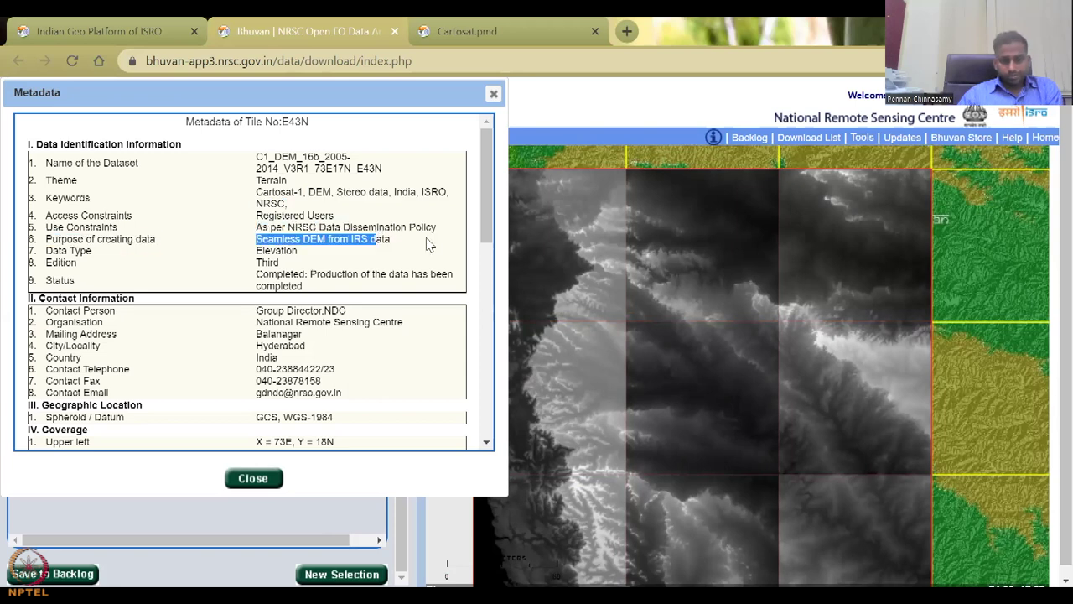
pyautogui.click(369, 241)
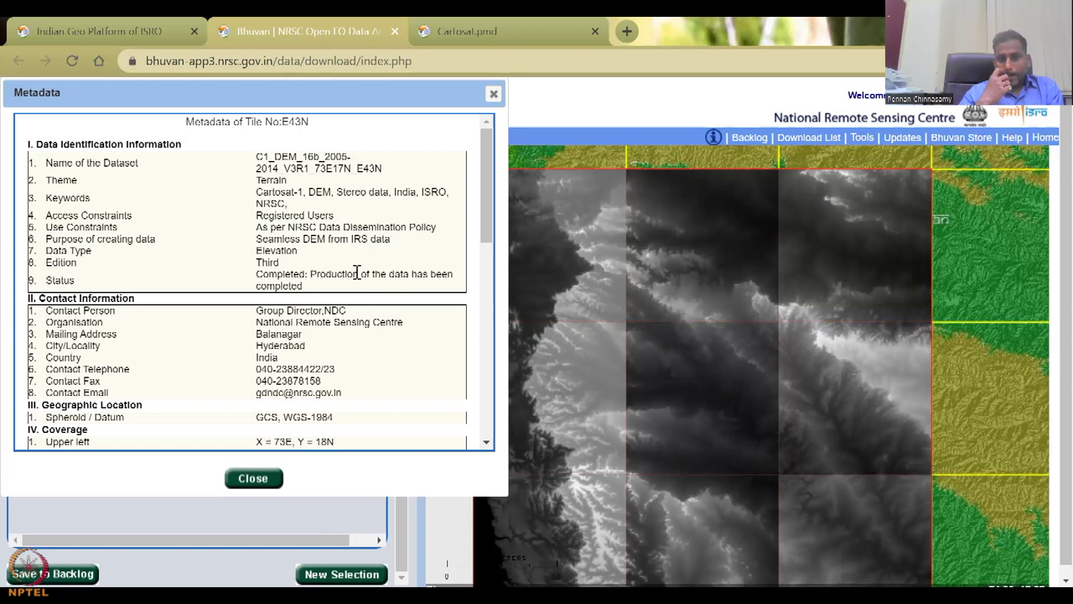
# Step: Highlight the GCS, WGS-1984 datum and the tile name and resolution details
pyautogui.scroll(-1, 335, 307)
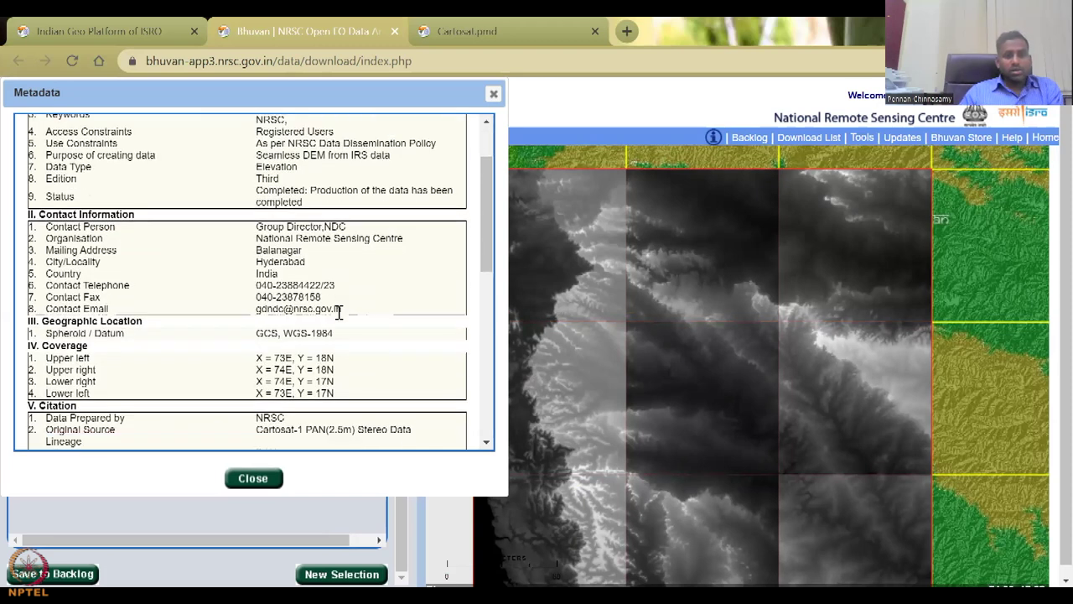
pyautogui.scroll(-1, 335, 339)
pyautogui.moveTo(360, 249); pyautogui.dragTo(260, 254)
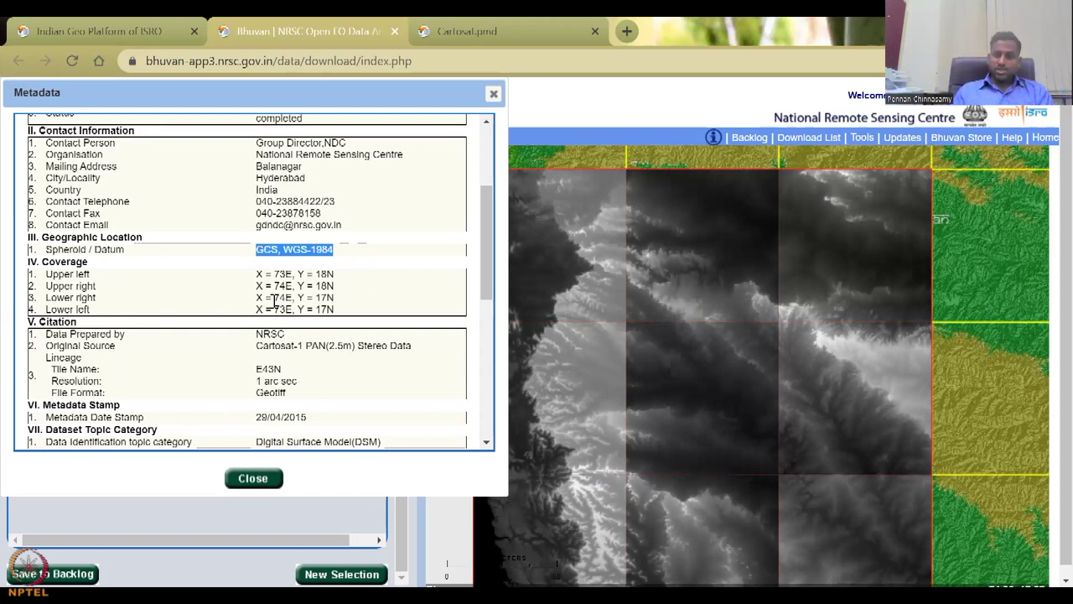
pyautogui.moveTo(256, 359); pyautogui.dragTo(306, 396)
pyautogui.click(306, 395)
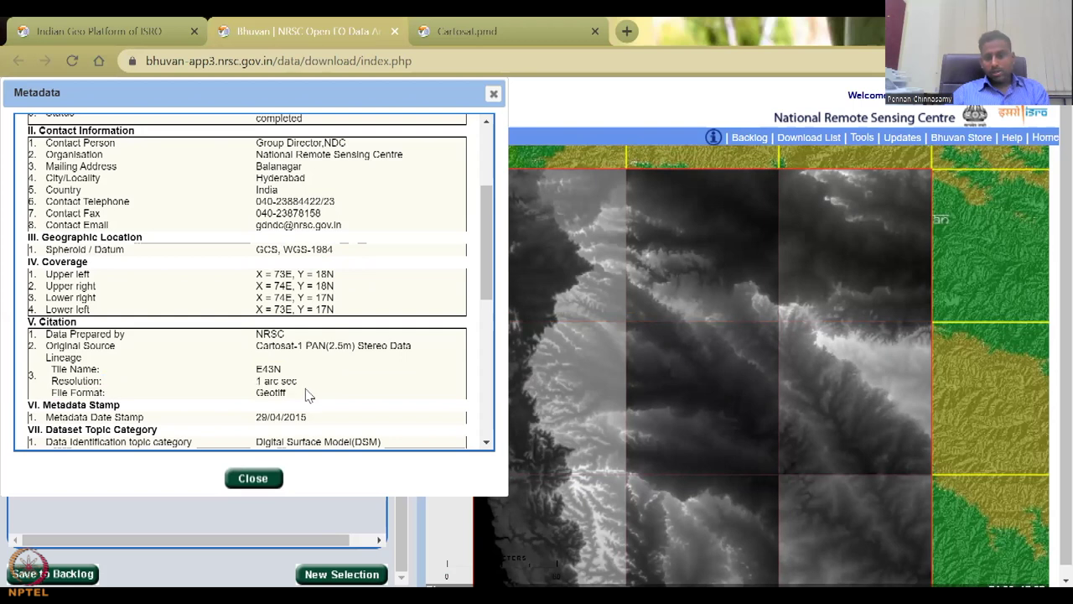
# Step: Highlight the 1arc sec spatial resolution under Image Data and move the dialog down
pyautogui.scroll(-1, 306, 395)
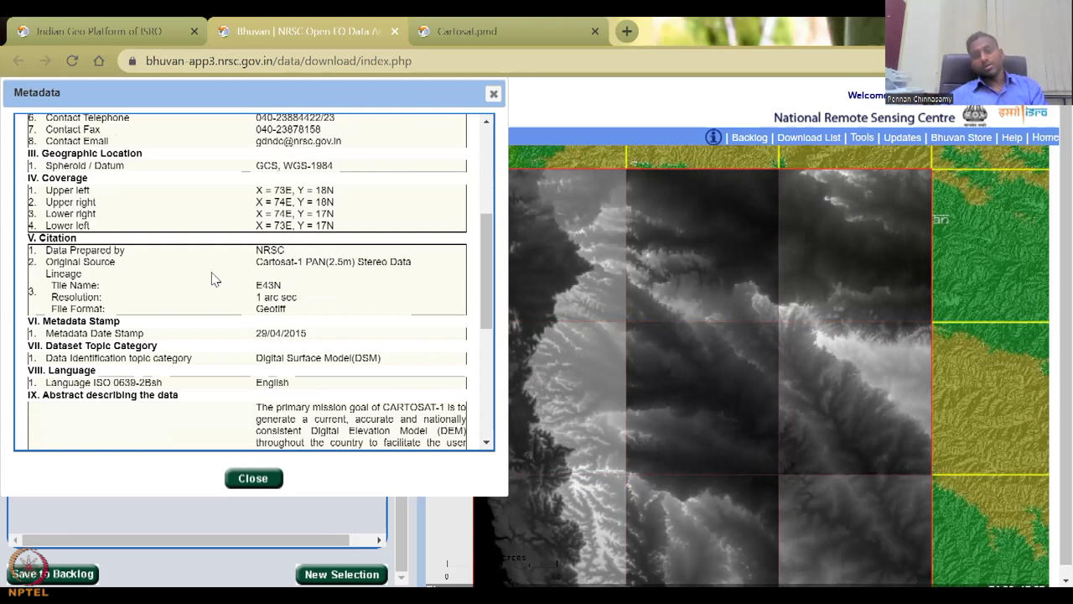
pyautogui.scroll(-2, 272, 352)
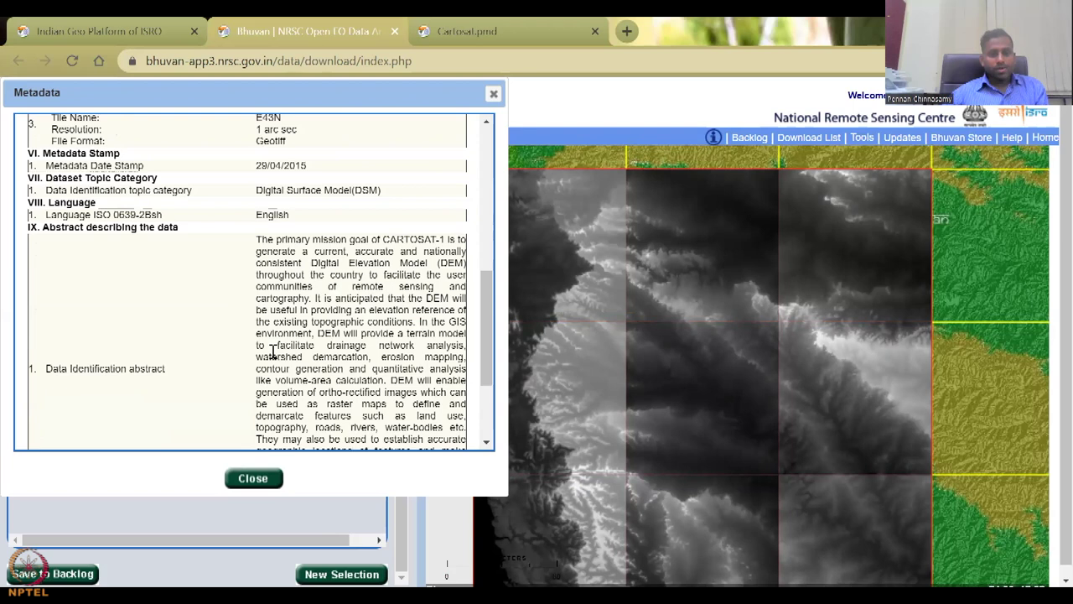
pyautogui.scroll(-3, 306, 268)
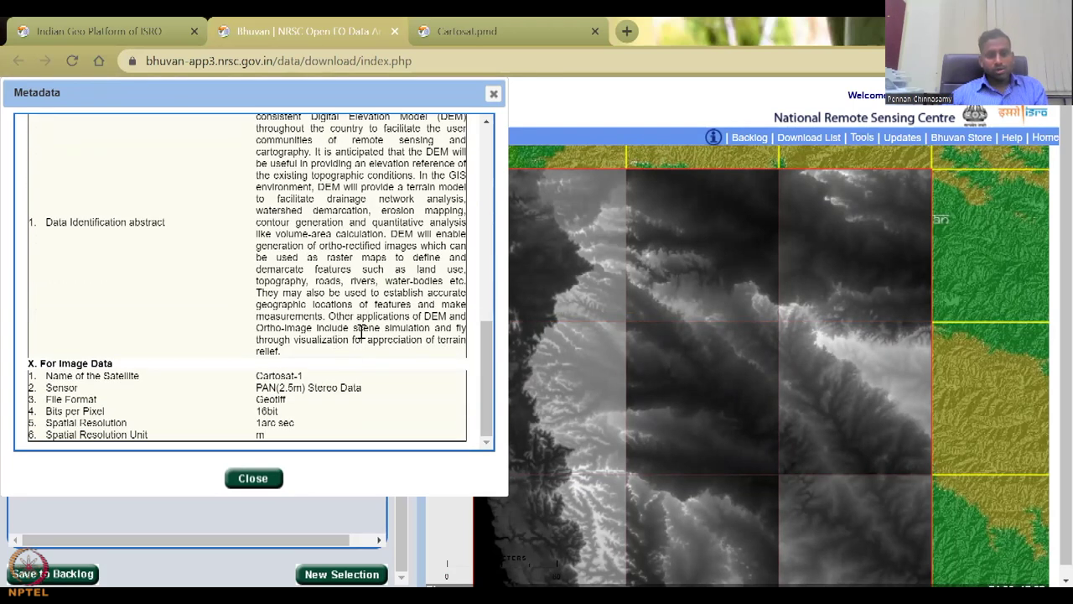
pyautogui.moveTo(301, 426); pyautogui.dragTo(256, 423)
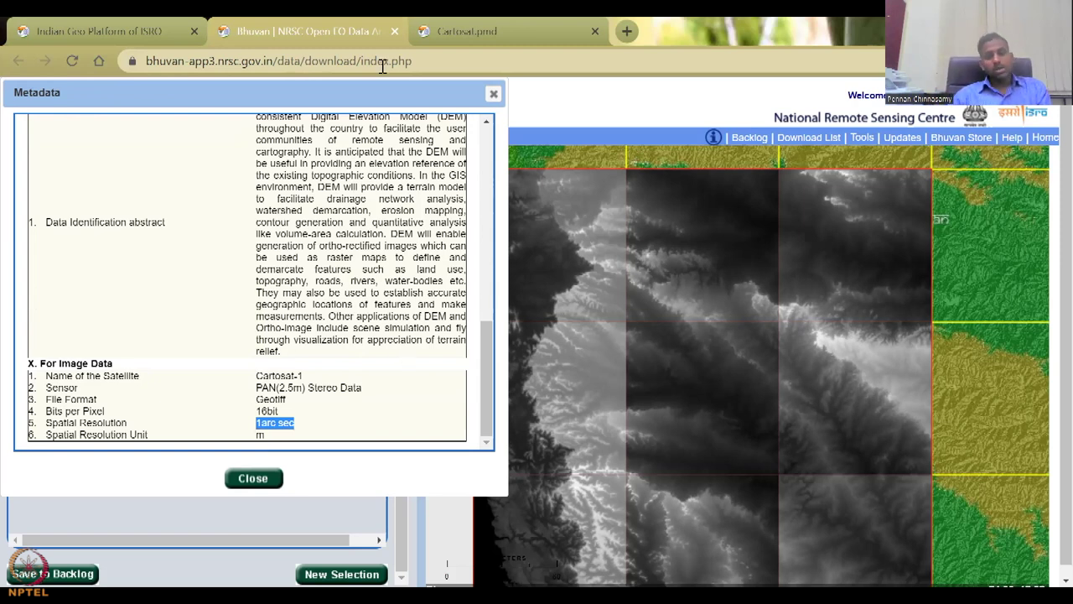
pyautogui.moveTo(345, 96); pyautogui.dragTo(462, 161)
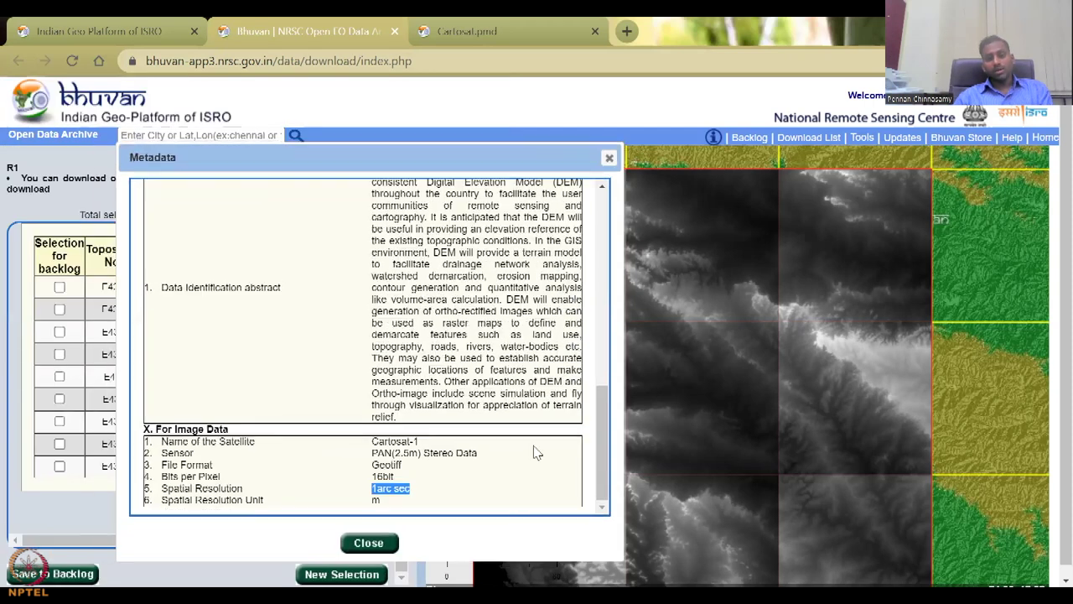
# Step: Close the metadata, tick tile E43B for backlog, and request its download
pyautogui.click(609, 159)
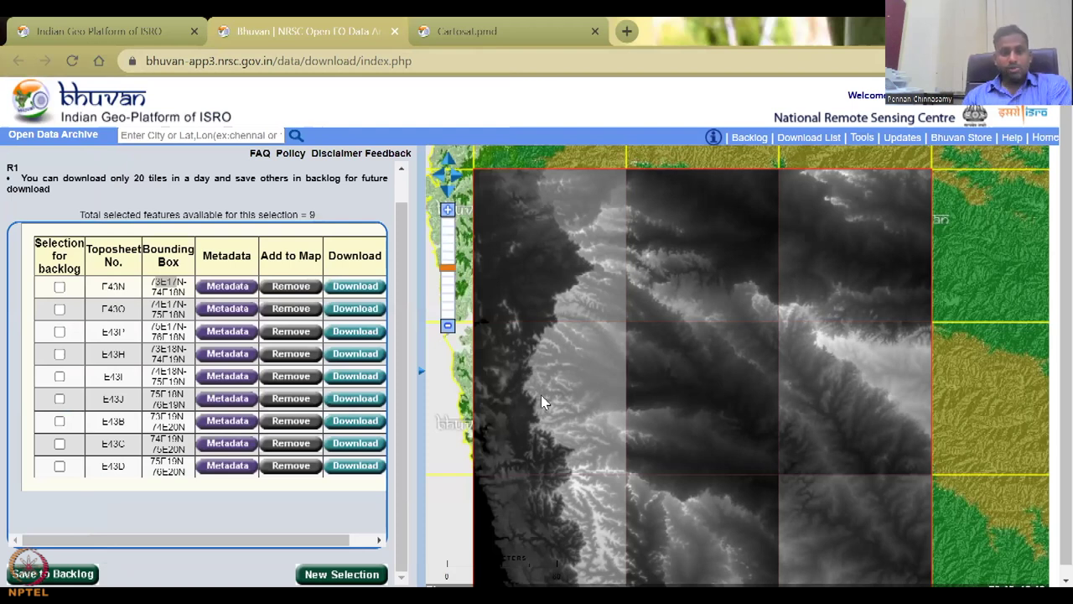
pyautogui.click(59, 421)
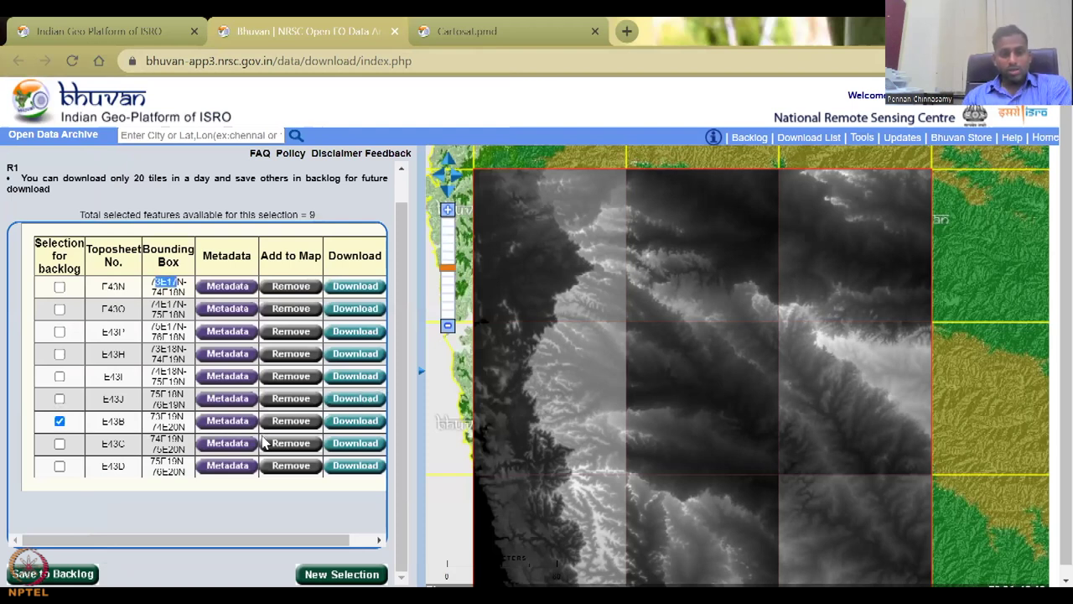
pyautogui.click(369, 424)
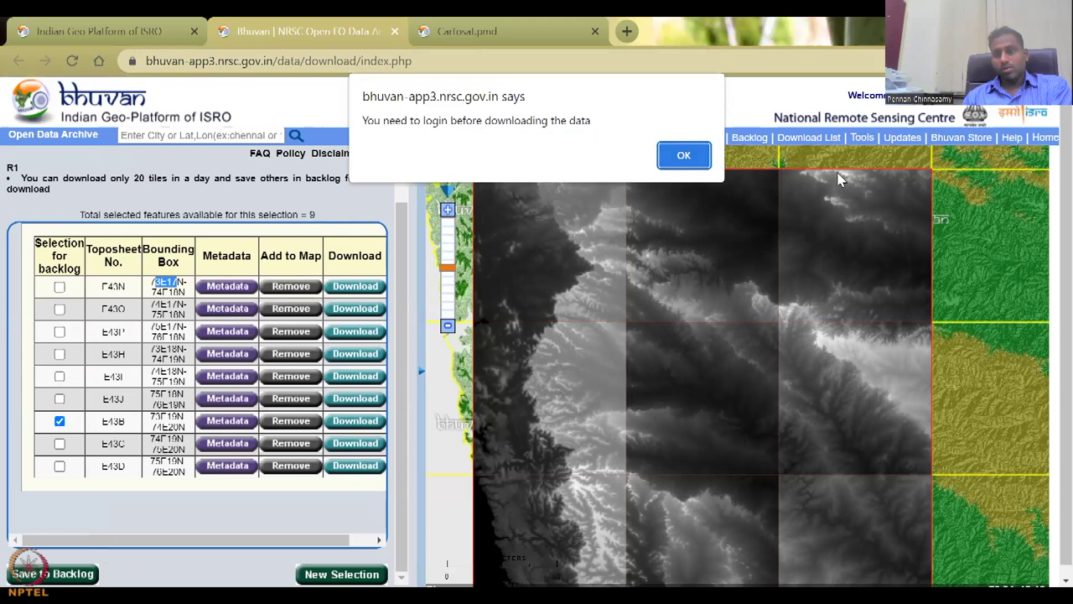
# Step: Log in via Single Sign On with the saved username and password plus the captcha
pyautogui.click(684, 155)
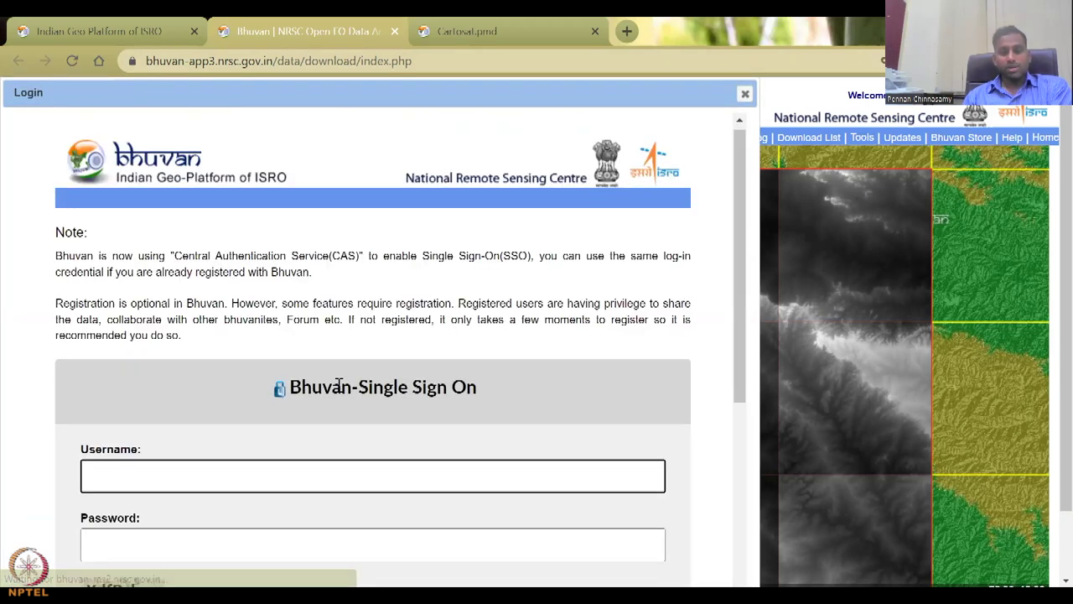
pyautogui.scroll(-2, 339, 384)
pyautogui.click(314, 319)
pyautogui.click(299, 364)
pyautogui.scroll(-1, 252, 436)
pyautogui.click(220, 409)
pyautogui.write('Yd')
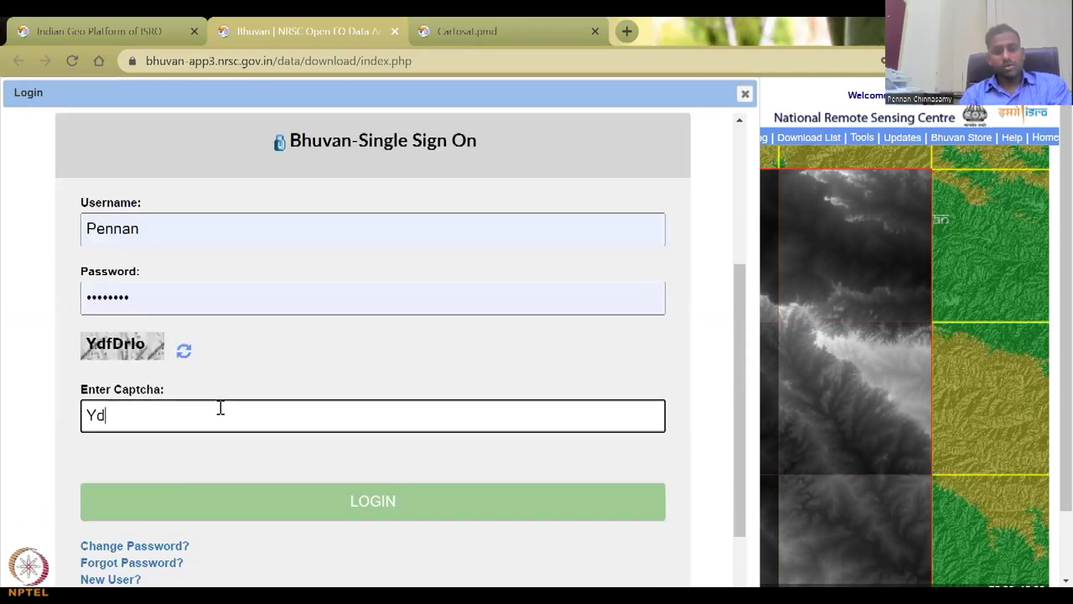
pyautogui.write('fDrlo')
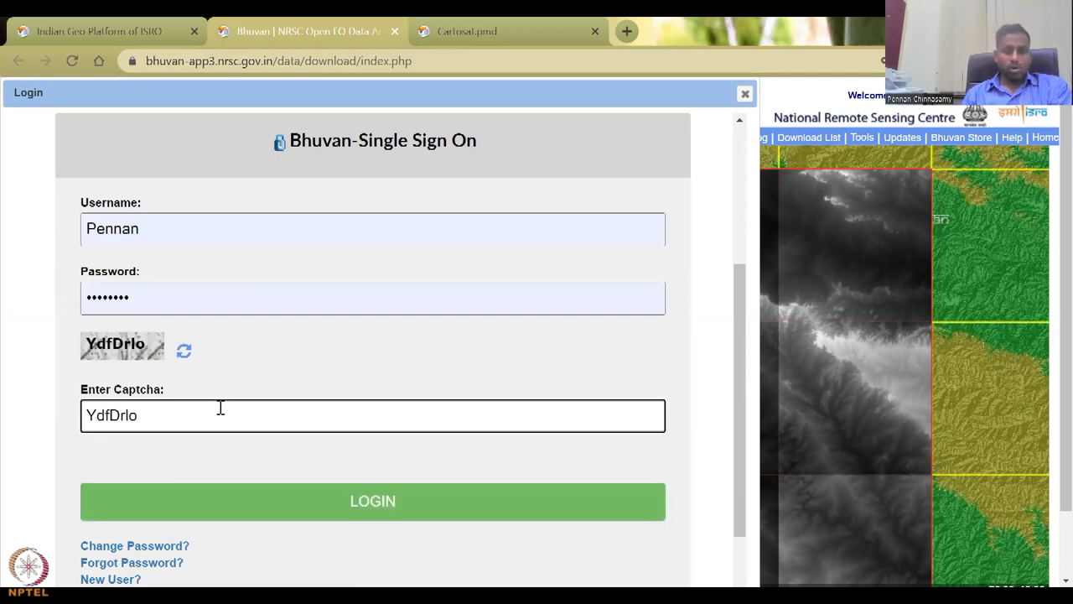
pyautogui.click(291, 495)
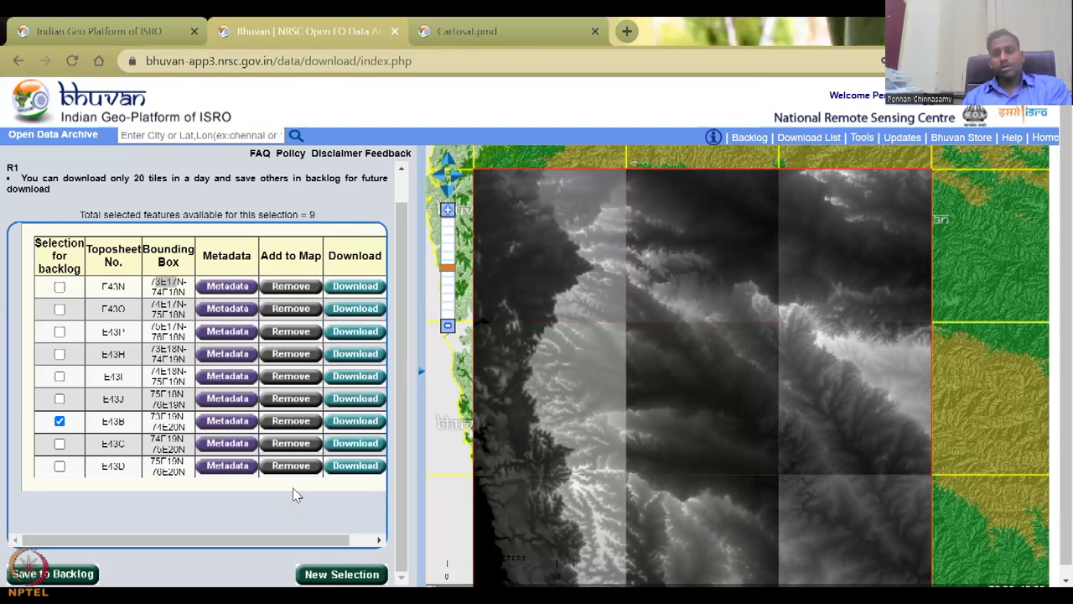
# Step: Download the backlogged E43B tile zip into D:\Faculty\NPTEL\RS_GIS_Rural Dev\GIS
pyautogui.click(801, 145)
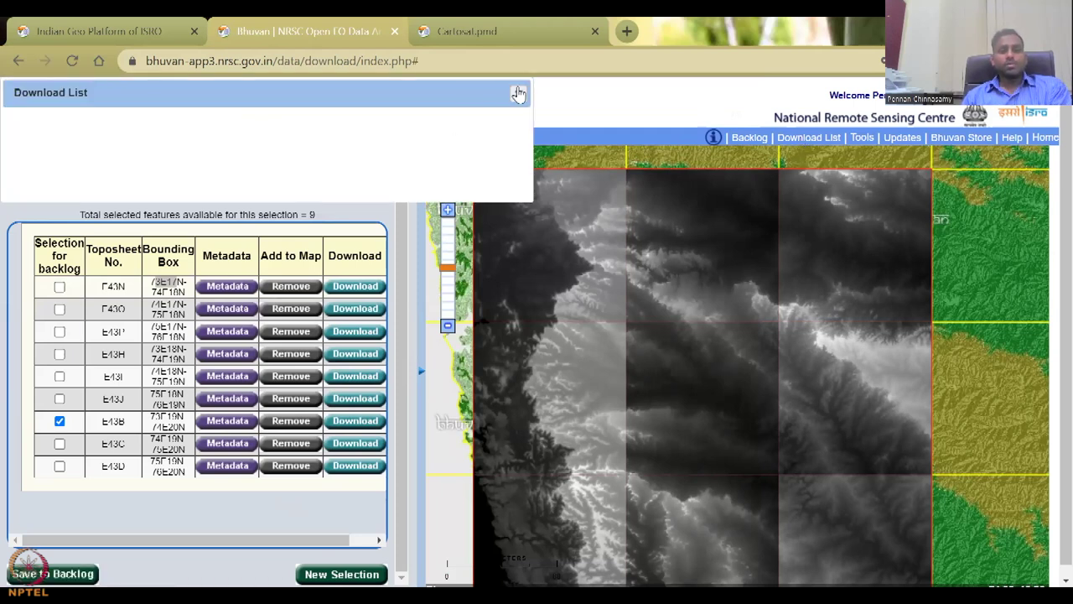
pyautogui.click(352, 422)
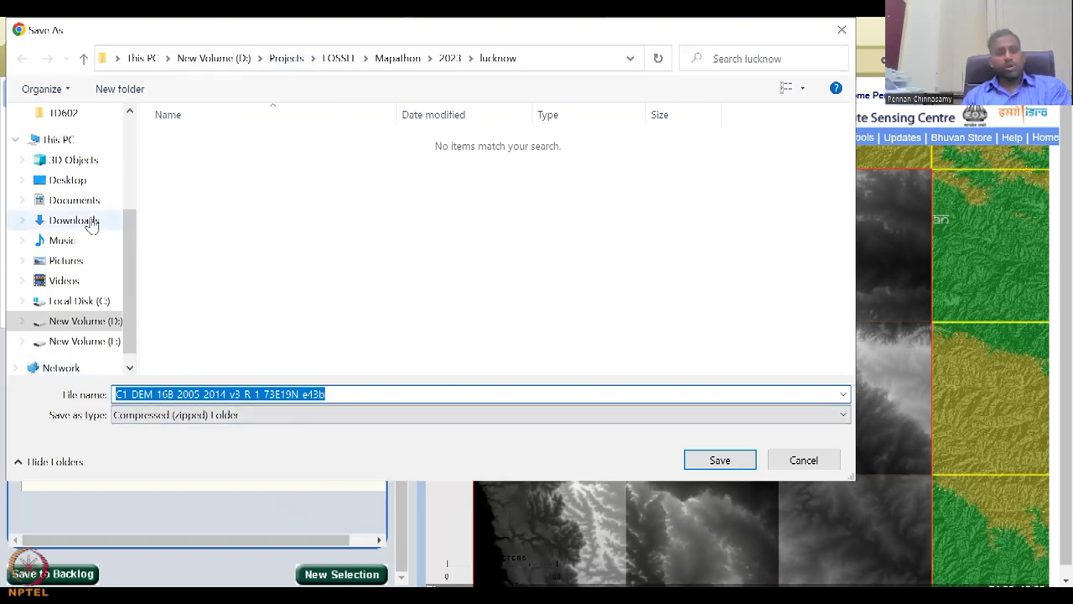
pyautogui.scroll(1, 89, 209)
pyautogui.click(84, 154)
pyautogui.click(57, 134)
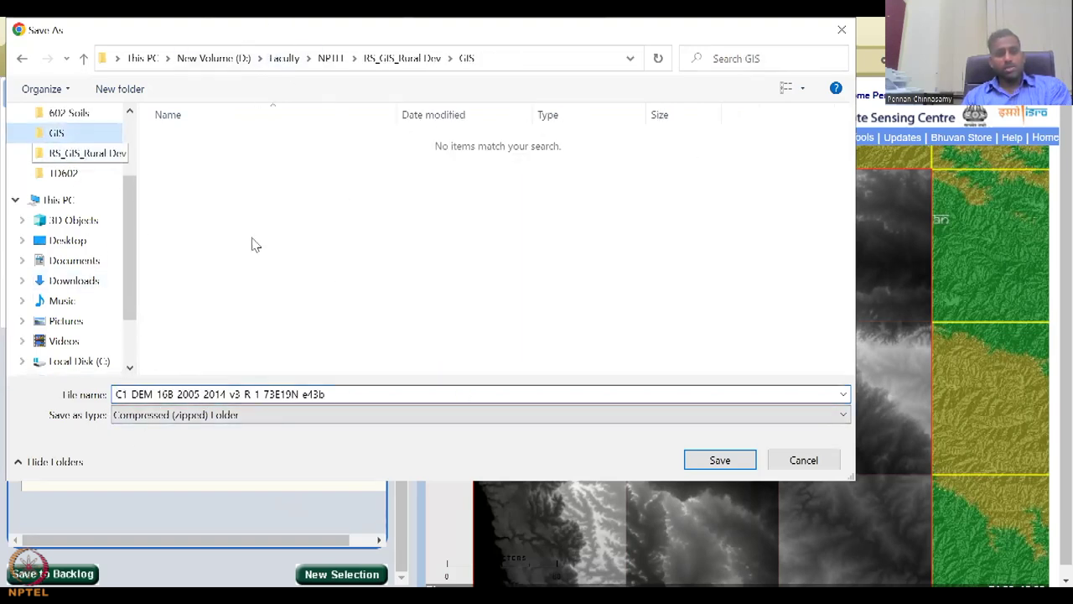
pyautogui.click(727, 467)
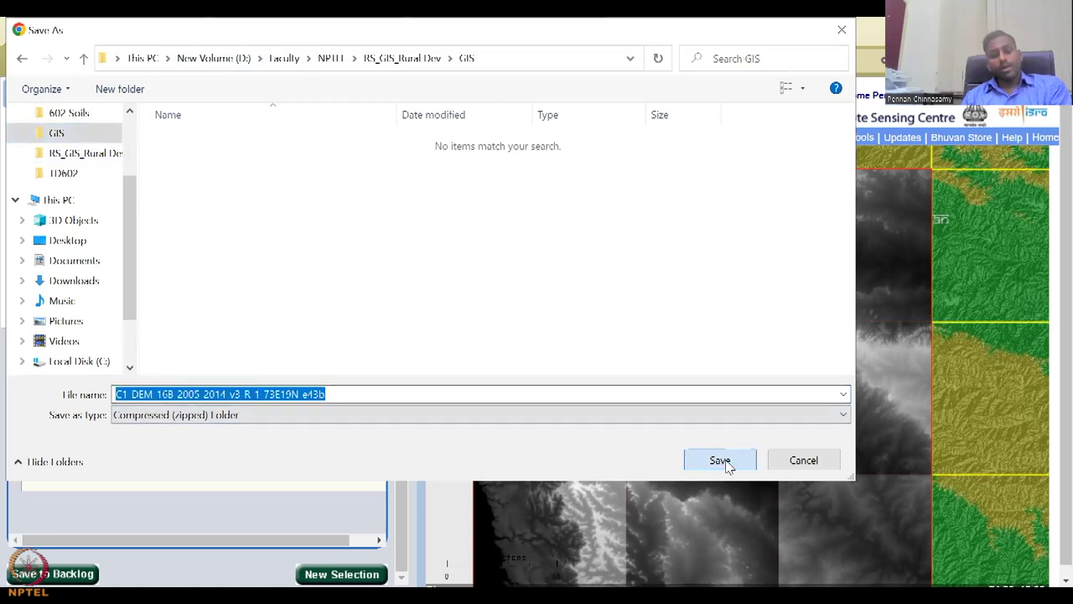
pyautogui.click(728, 467)
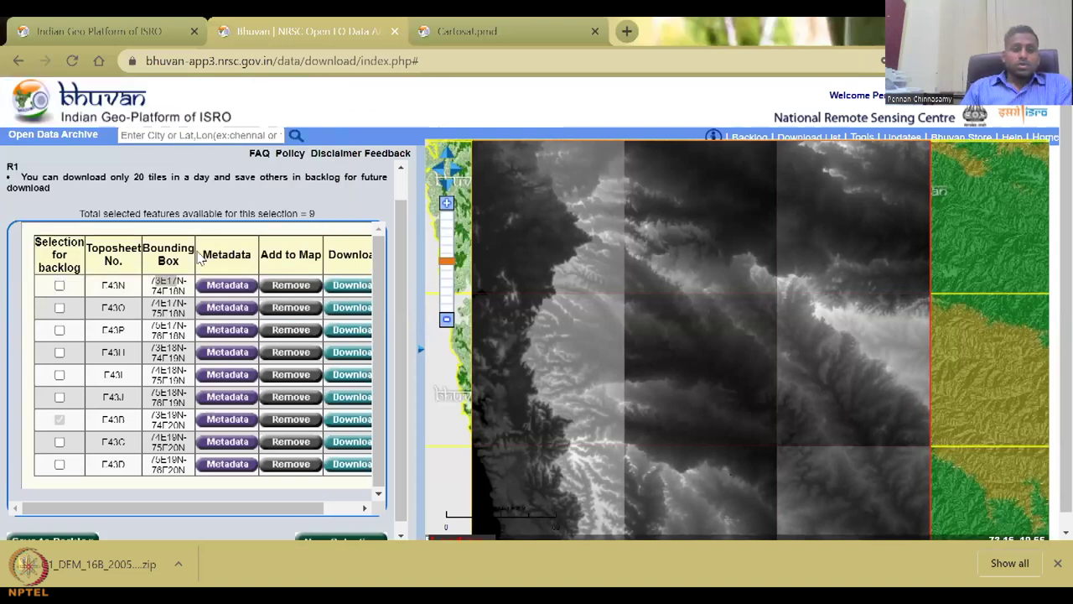
pyautogui.scroll(2, 198, 250)
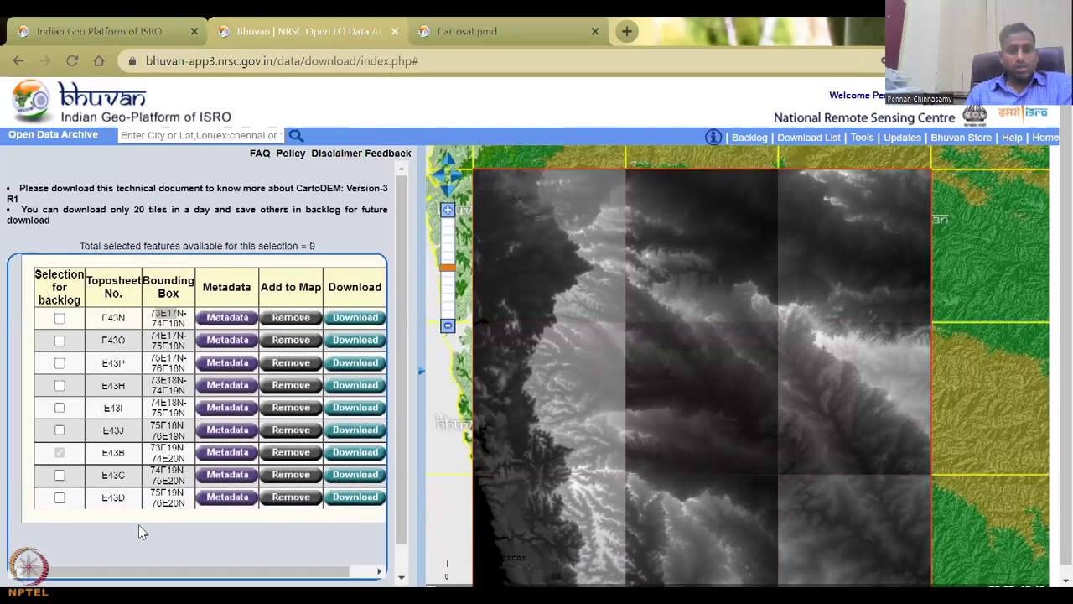
pyautogui.scroll(-1, 143, 530)
# Step: Start a new Theme/Products selection with Land and Terrain and CartoDEM Version-1.1 R1
pyautogui.click(342, 575)
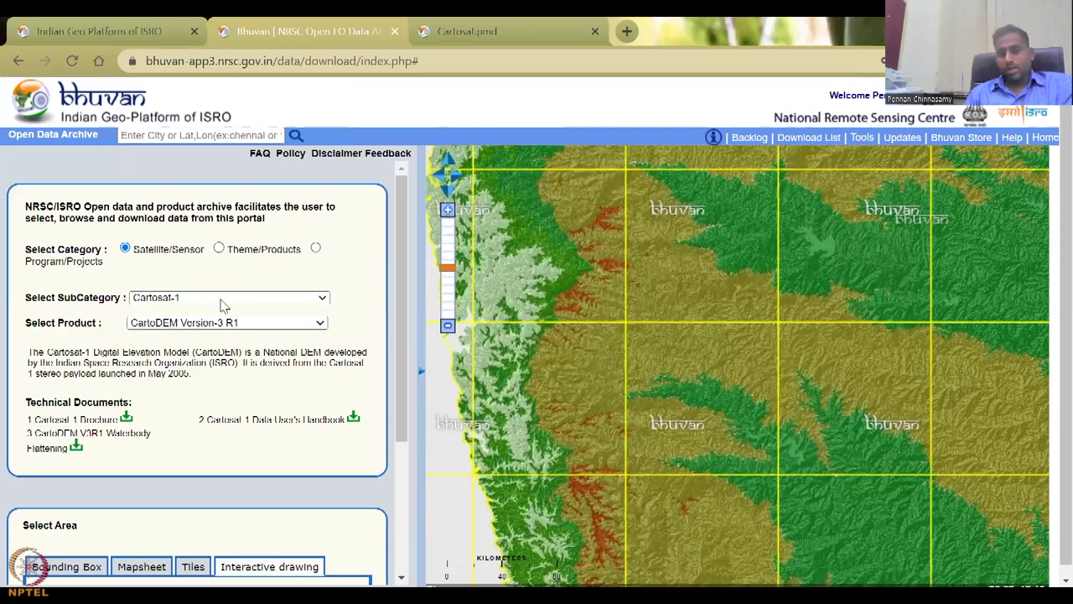
pyautogui.click(220, 249)
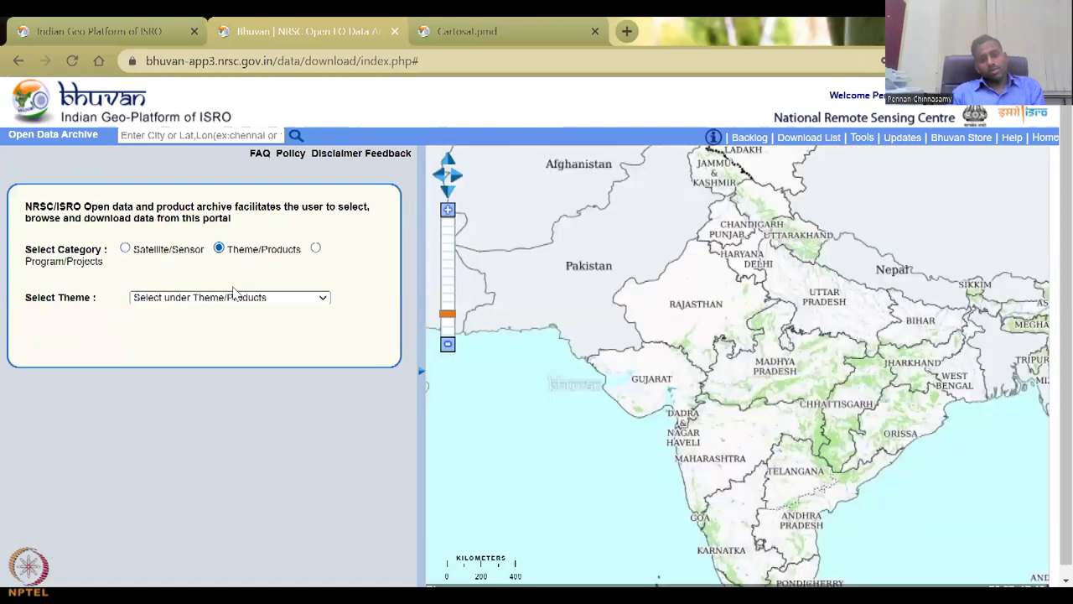
pyautogui.click(236, 300)
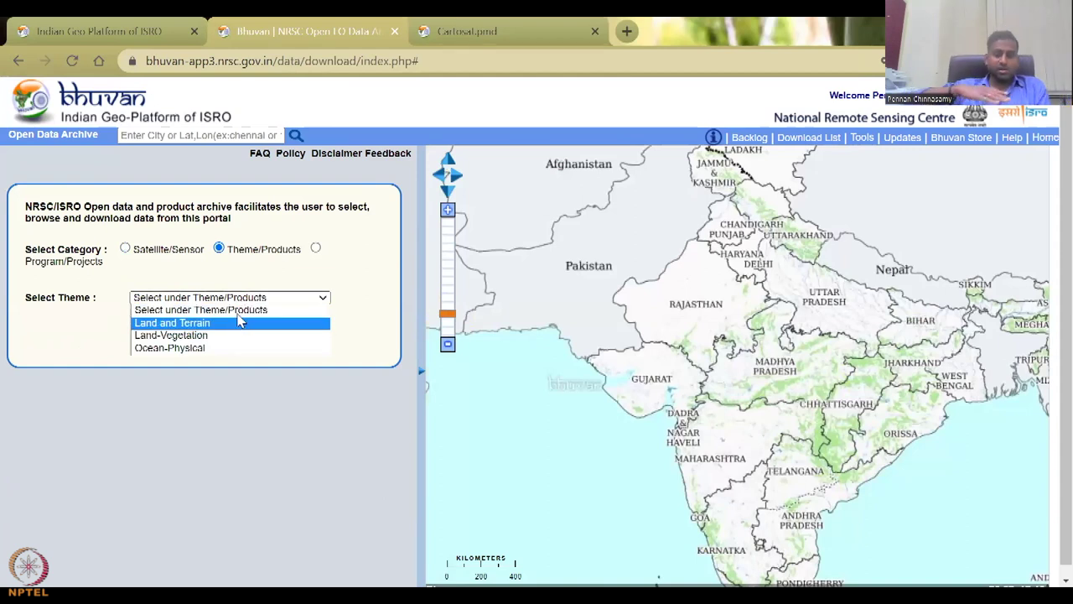
pyautogui.click(239, 322)
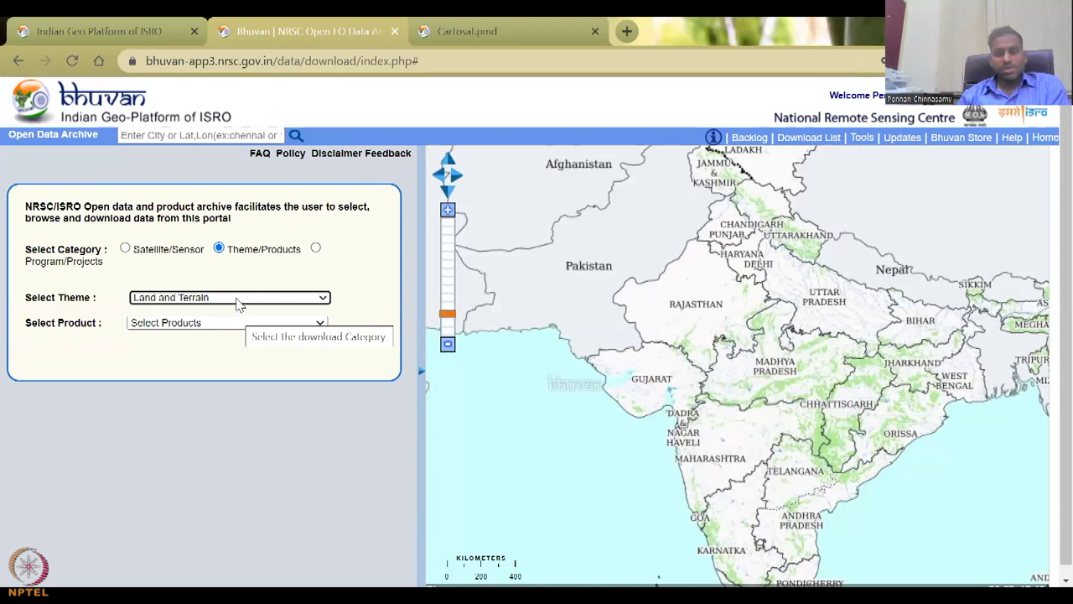
pyautogui.click(235, 322)
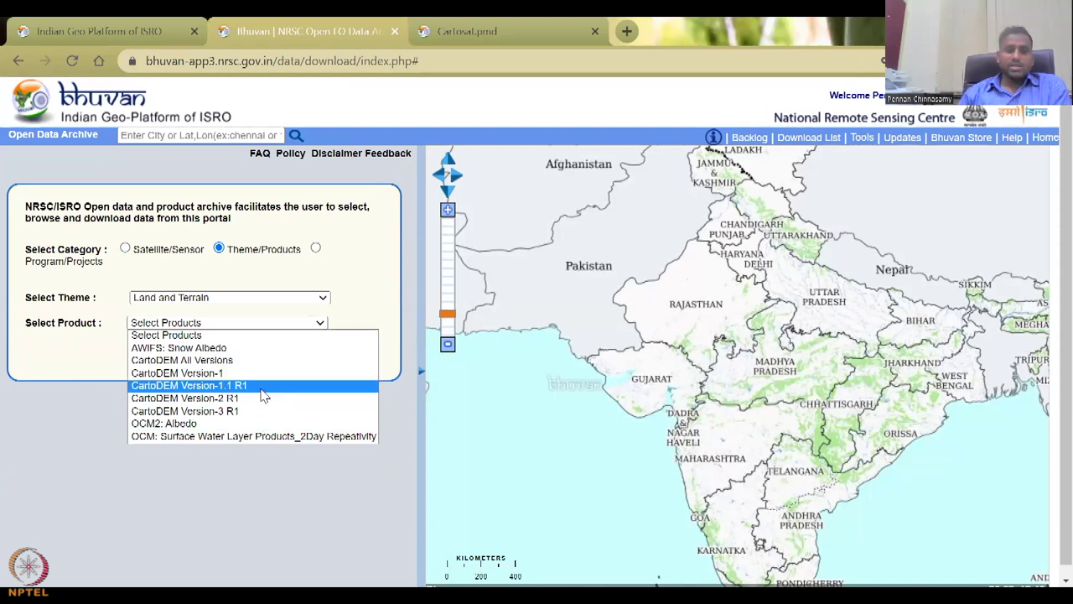
pyautogui.click(263, 388)
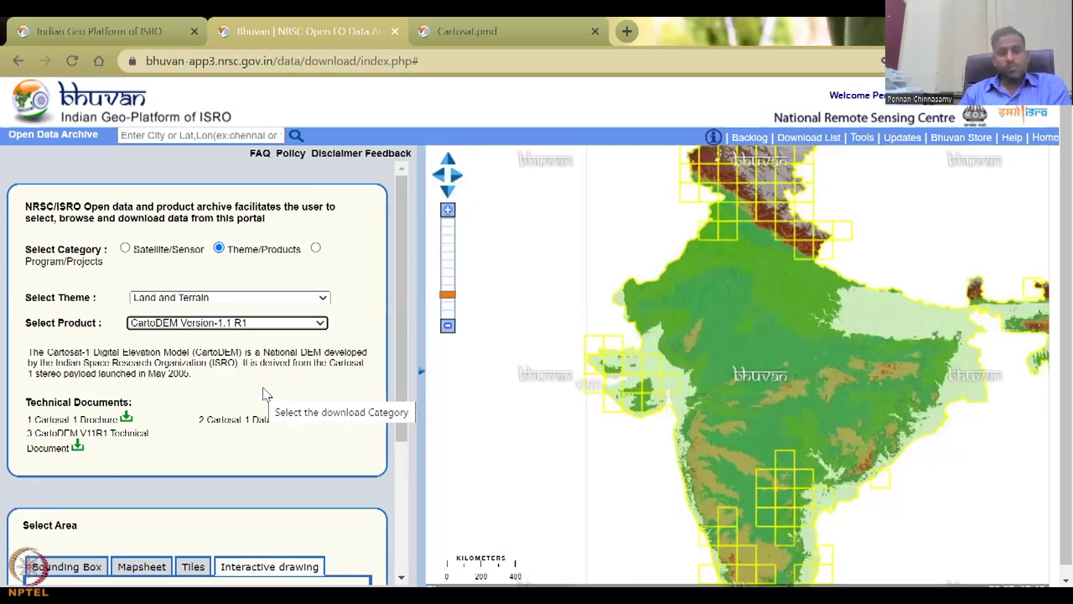
# Step: Set the area selection method to toposheet number
pyautogui.scroll(-2, 290, 451)
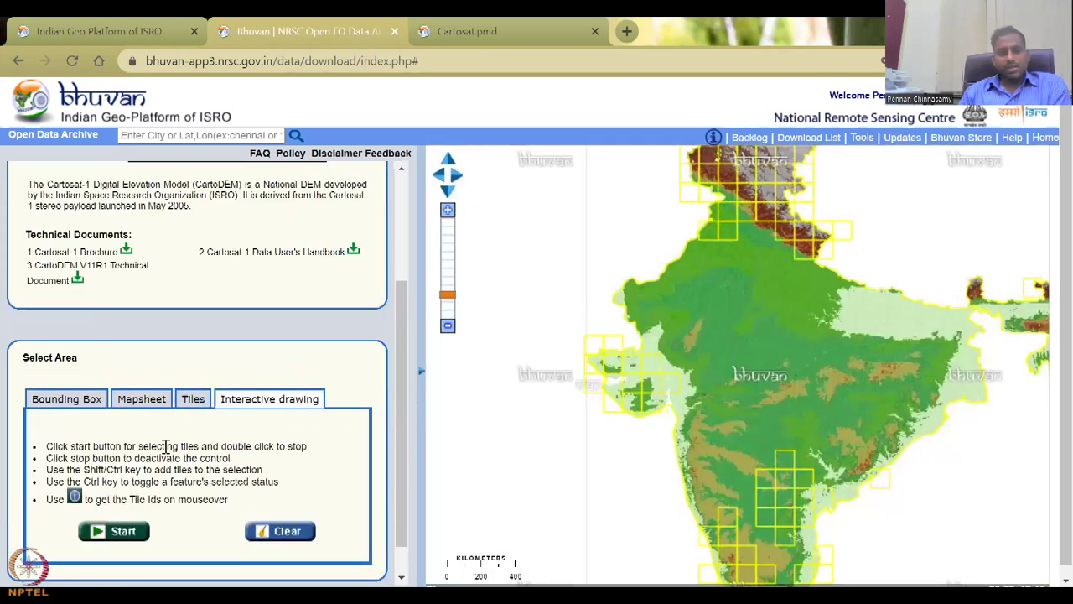
pyautogui.click(148, 403)
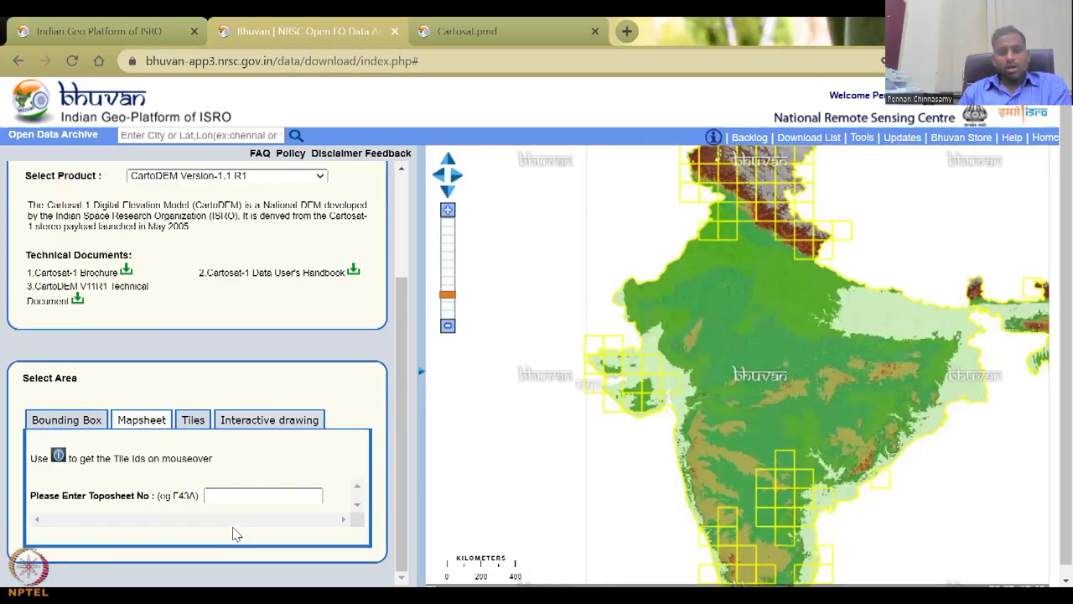
pyautogui.click(70, 431)
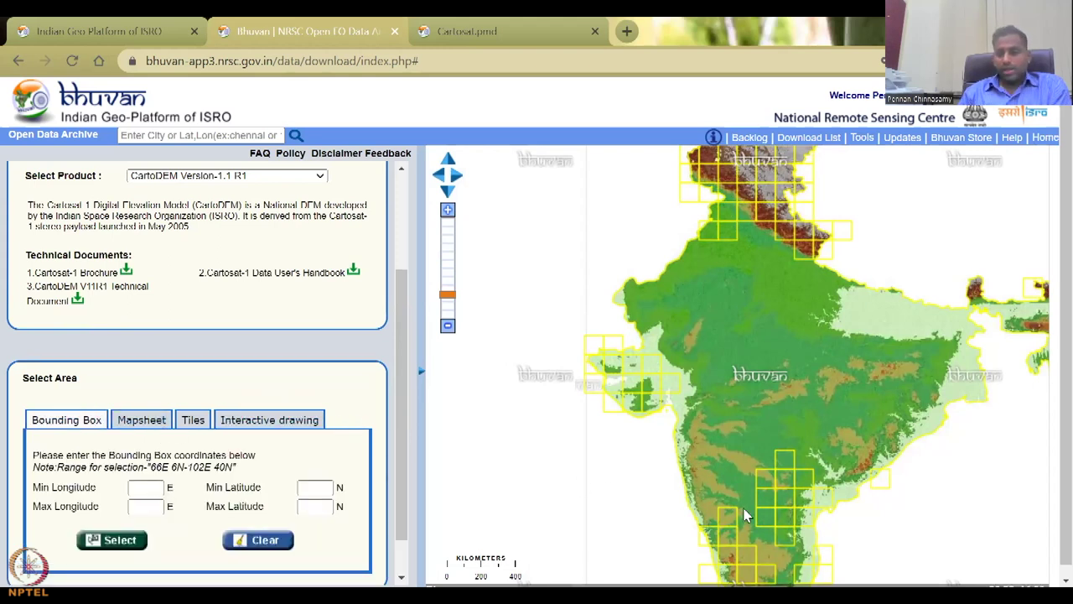
pyautogui.click(142, 420)
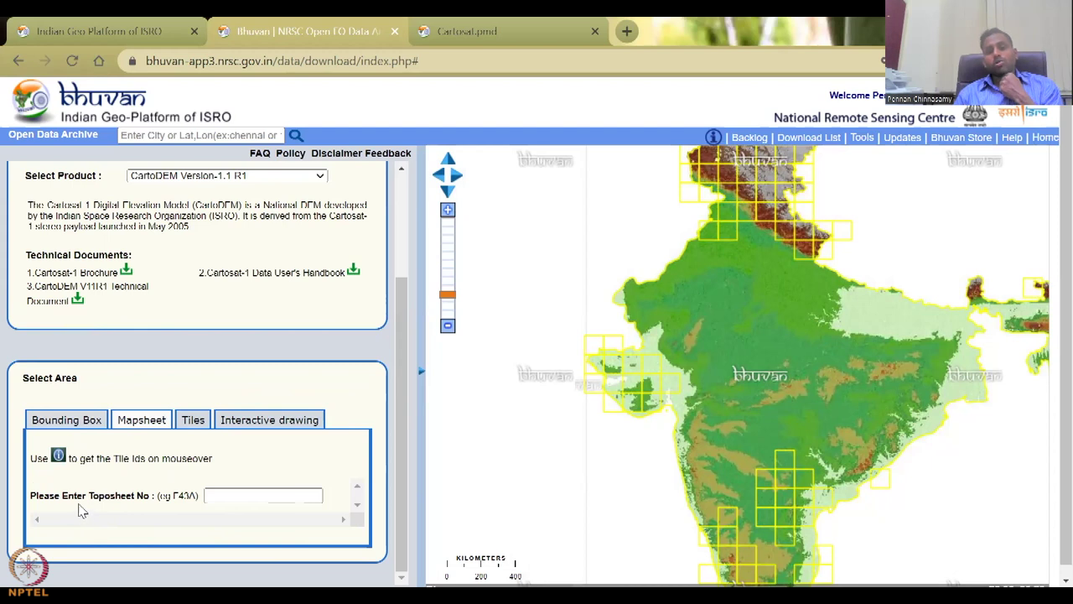
# Step: Query tiles in southern India with the info tool to identify D43D (75E15N–76E16N)
pyautogui.click(713, 138)
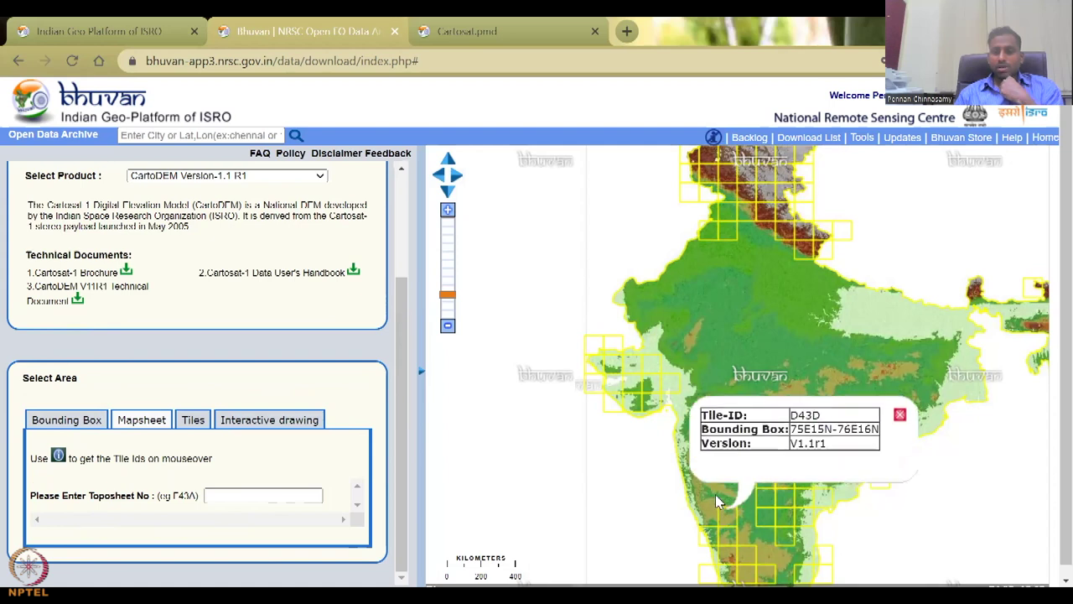
pyautogui.click(715, 494)
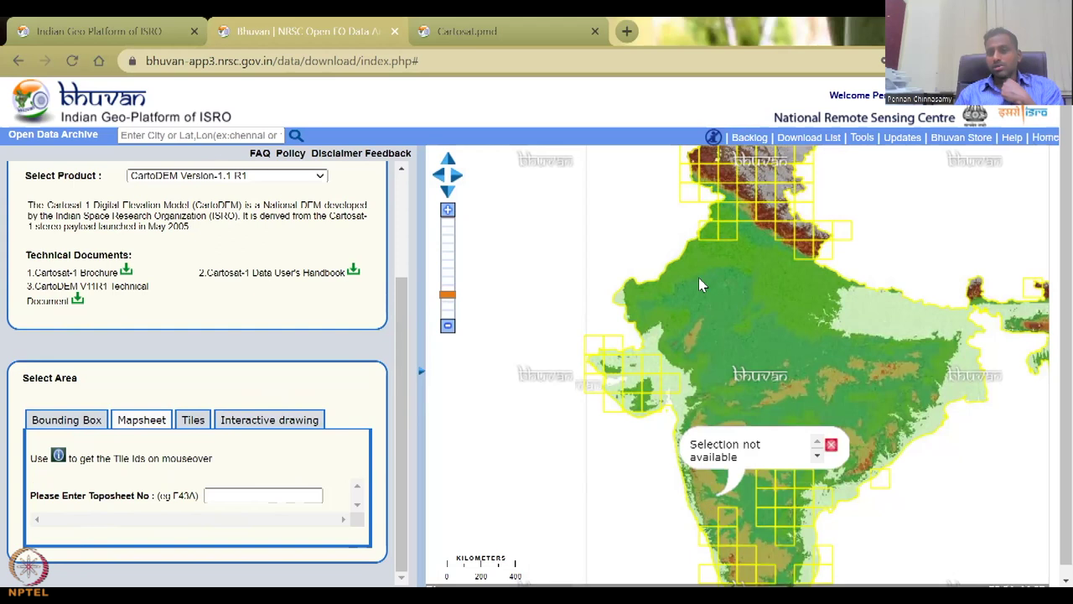
pyautogui.click(863, 425)
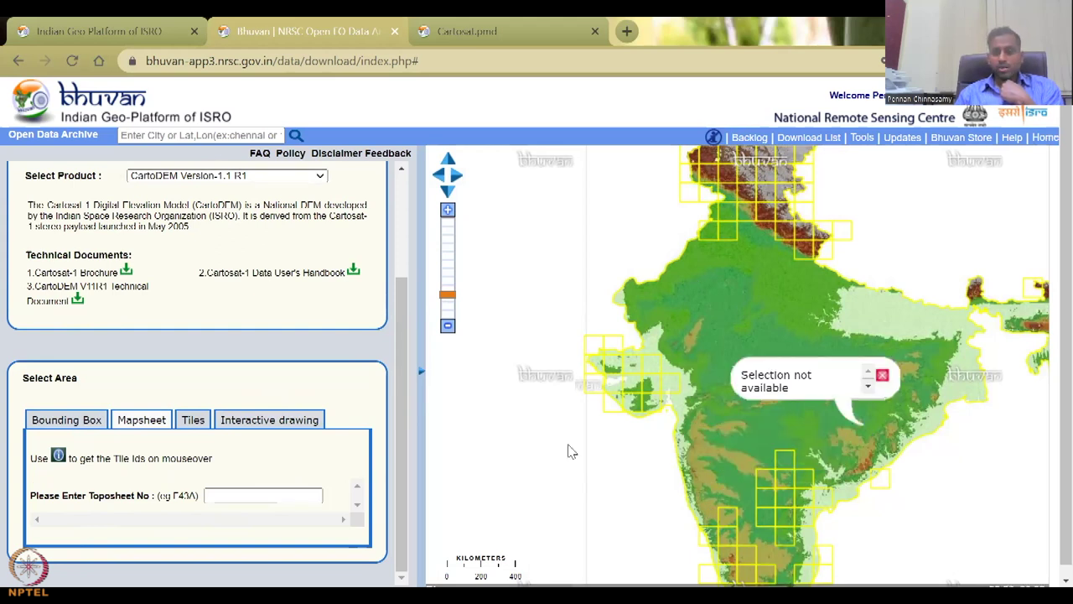
pyautogui.click(726, 522)
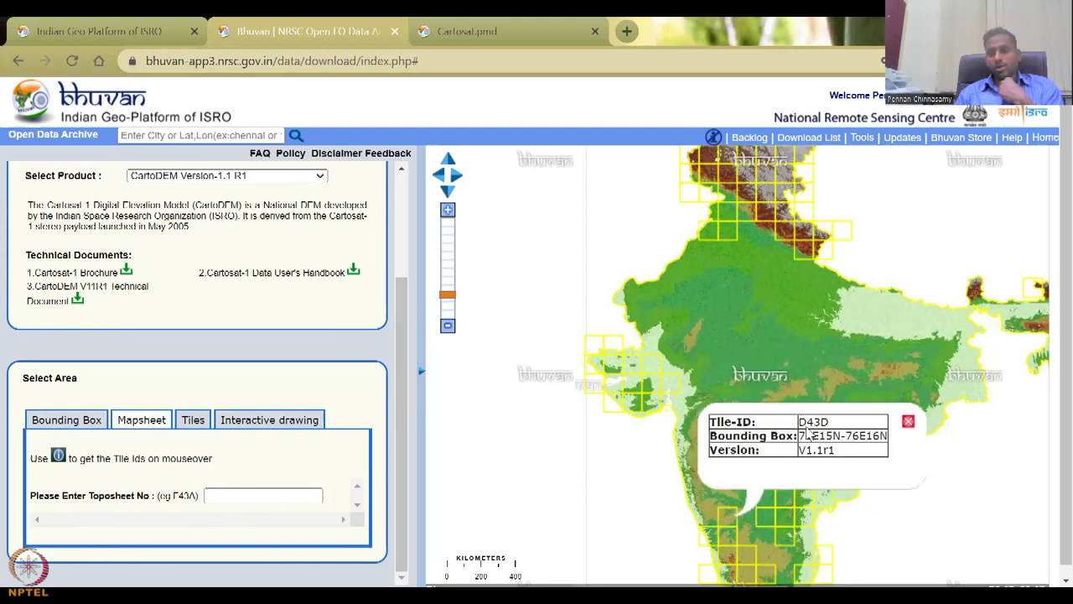
pyautogui.click(703, 445)
pyautogui.click(729, 516)
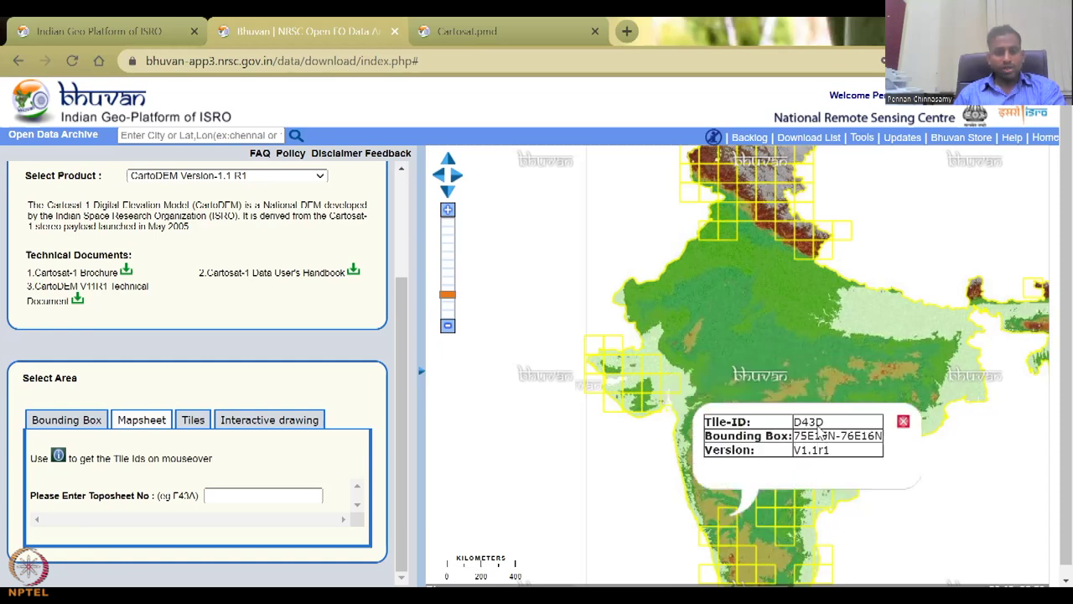
pyautogui.click(819, 428)
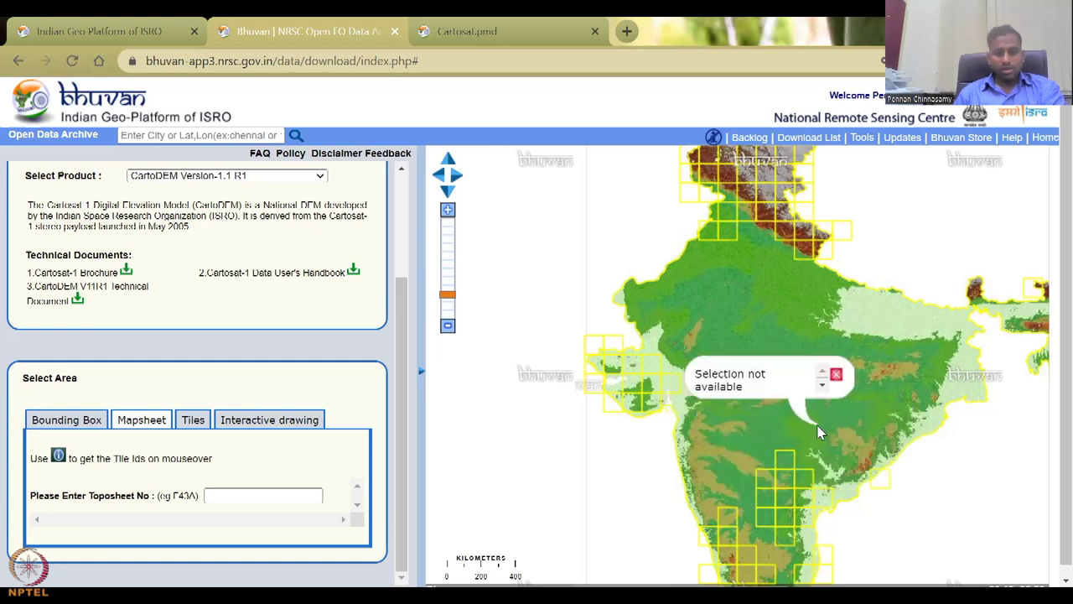
pyautogui.click(731, 513)
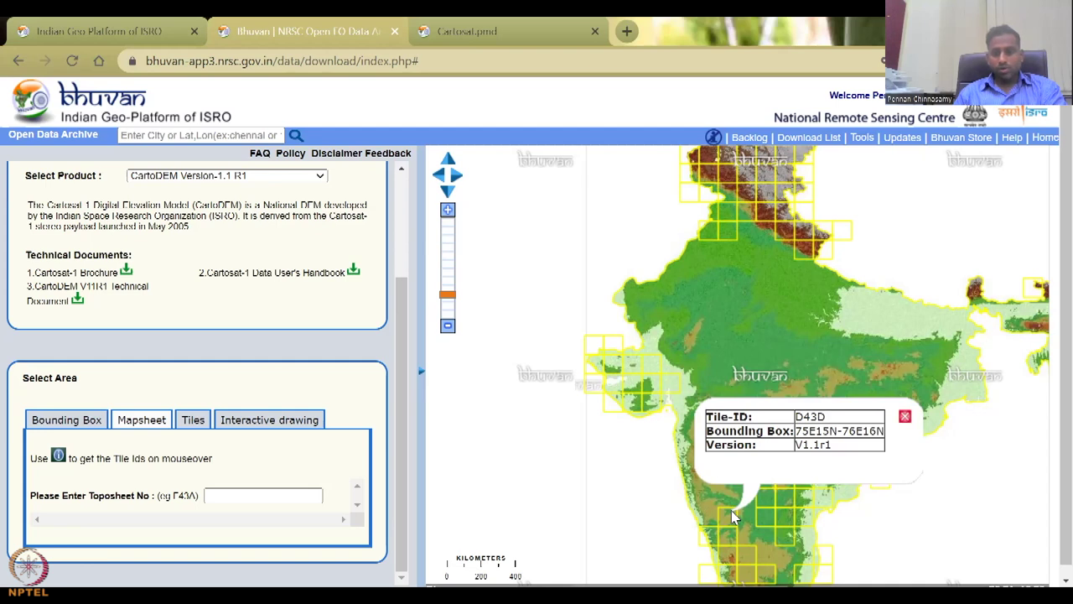
pyautogui.click(281, 496)
# Step: Look up toposheet d43d and zoom in on its overlaid CartoDEM Version-1.1 tile
pyautogui.write('d43d')
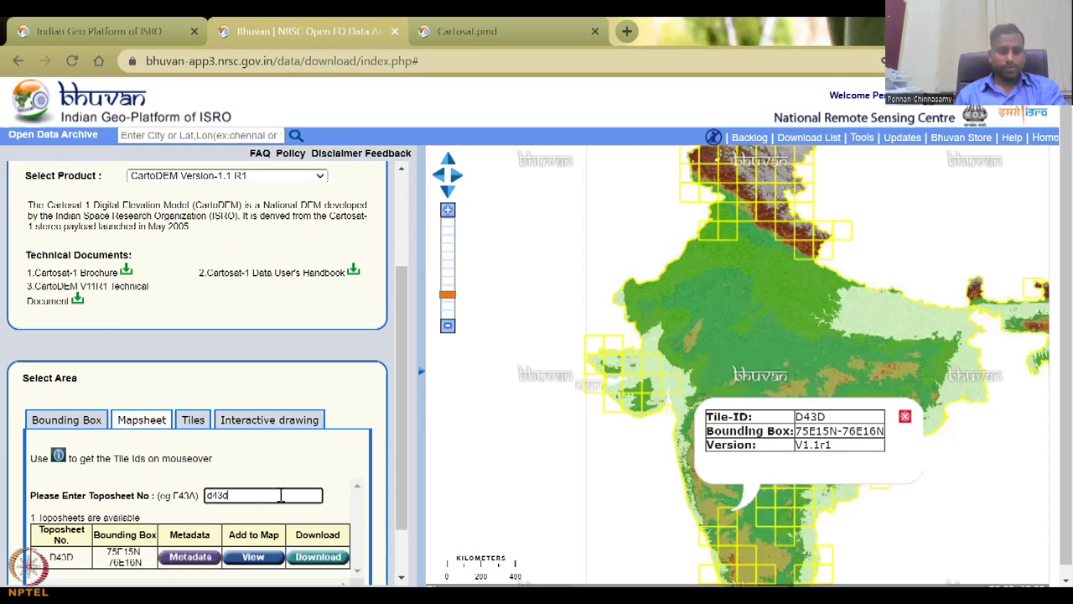
pyautogui.scroll(-1, 281, 496)
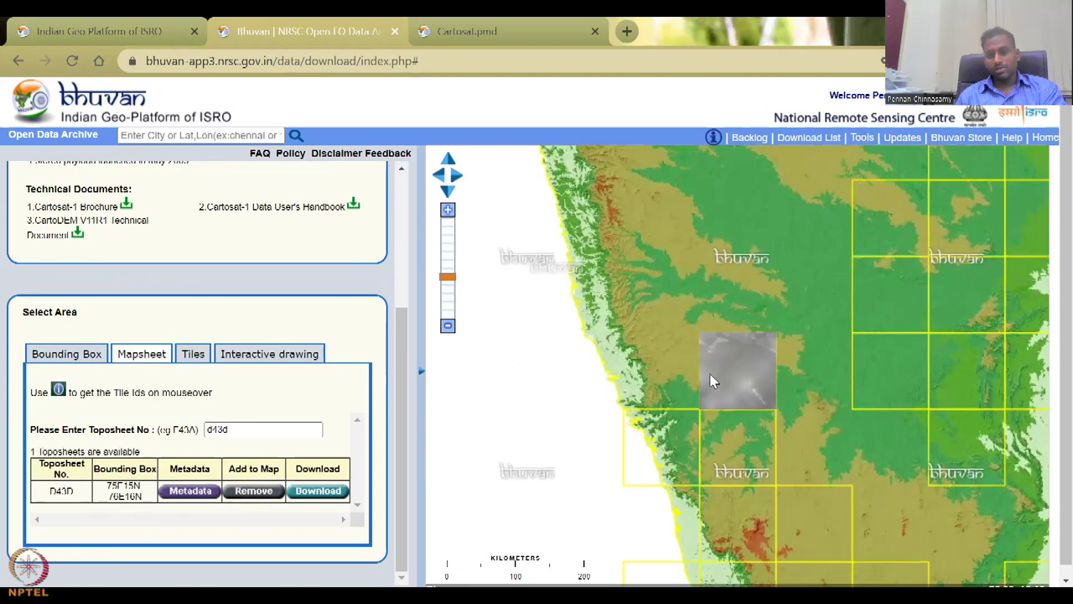
pyautogui.scroll(5, 742, 362)
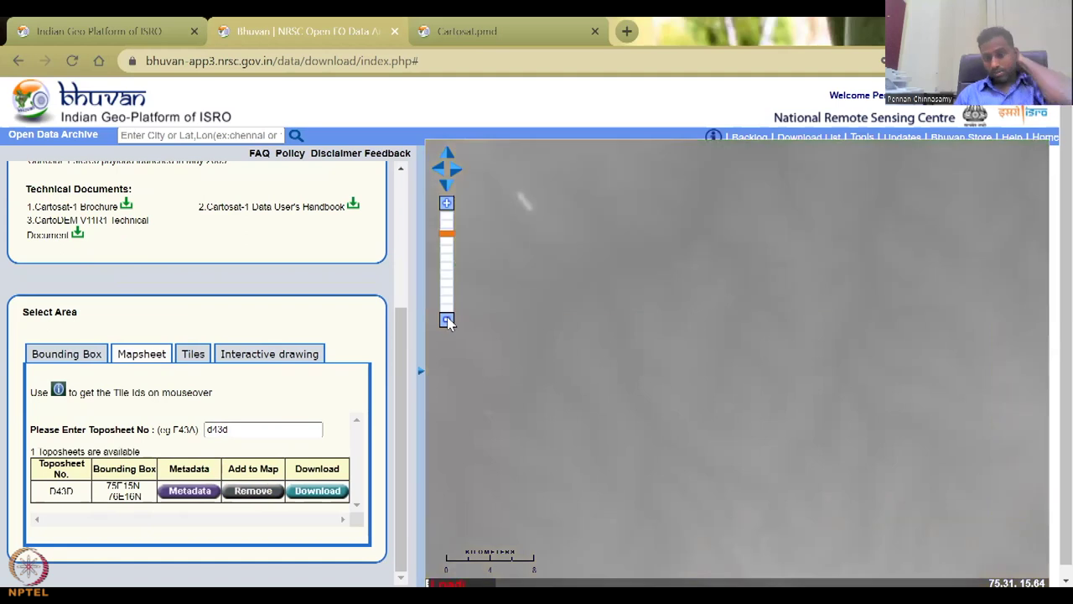
# Step: Review tile D43D's metadata, highlighting its 1 arc sec resolution and 01/10/2013 date stamp
pyautogui.click(211, 495)
pyautogui.scroll(-10, 410, 490)
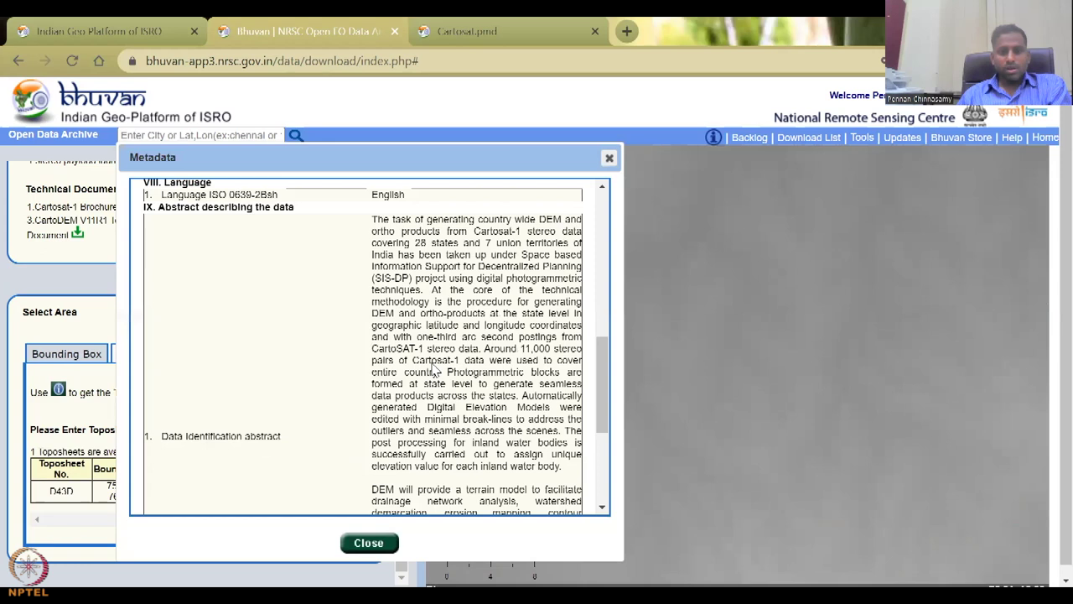
pyautogui.moveTo(410, 490); pyautogui.dragTo(372, 488)
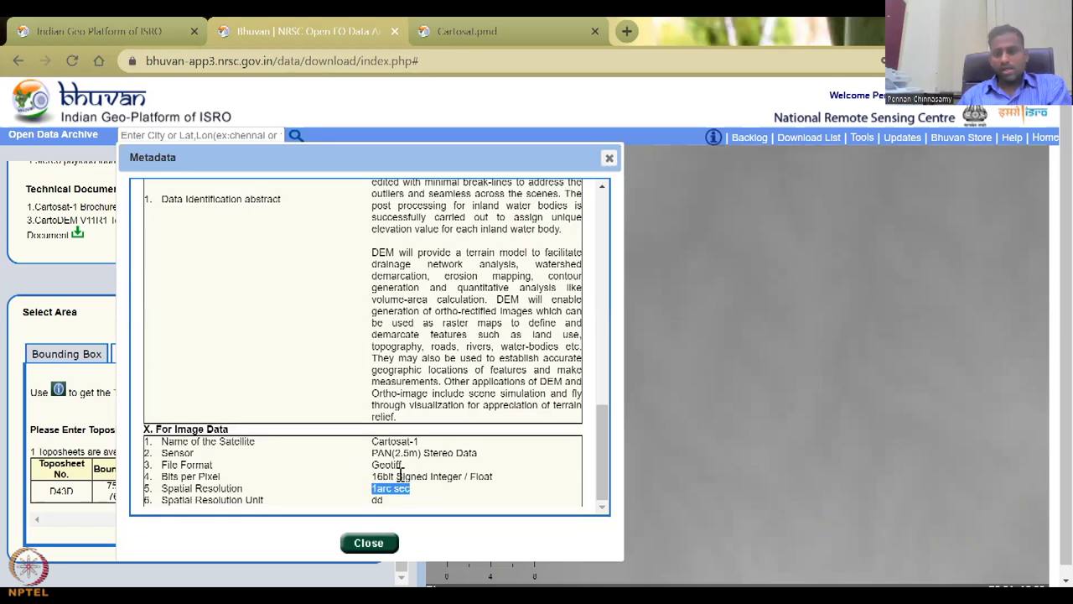
pyautogui.scroll(10, 453, 367)
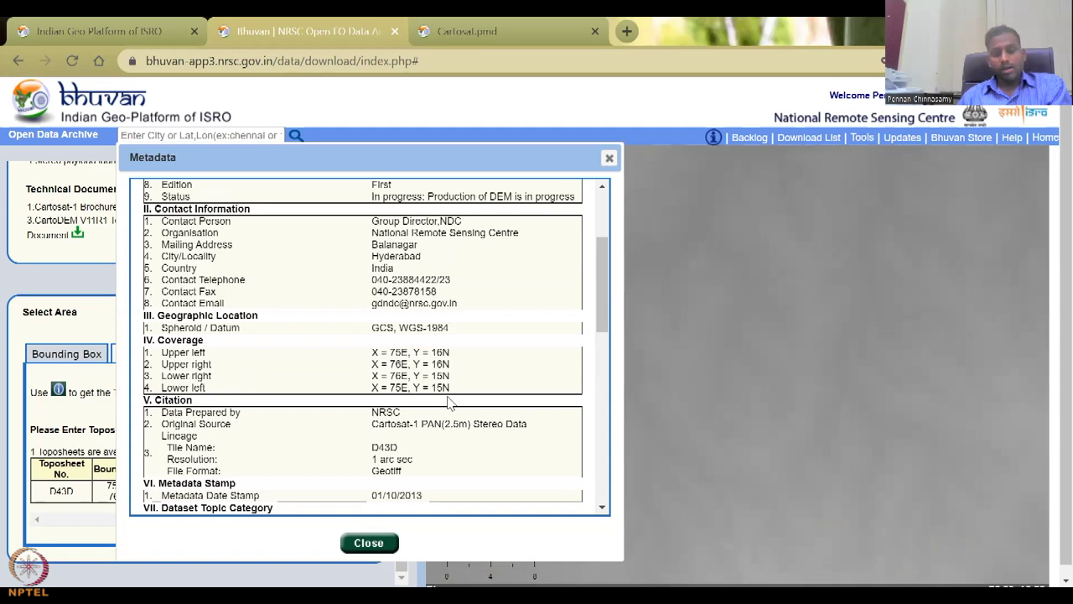
pyautogui.scroll(4, 453, 406)
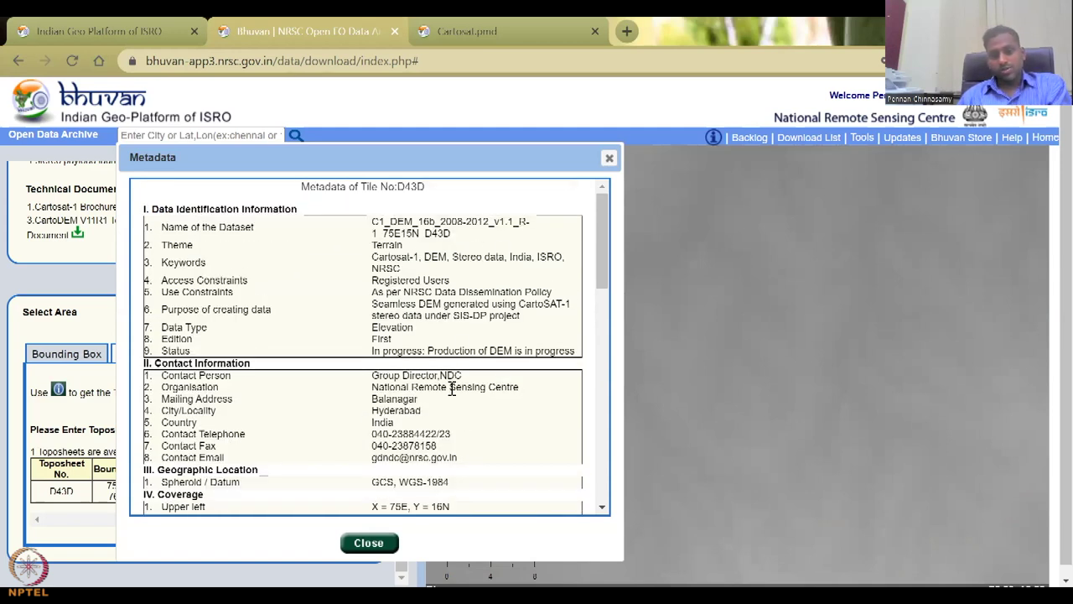
pyautogui.scroll(-1, 452, 387)
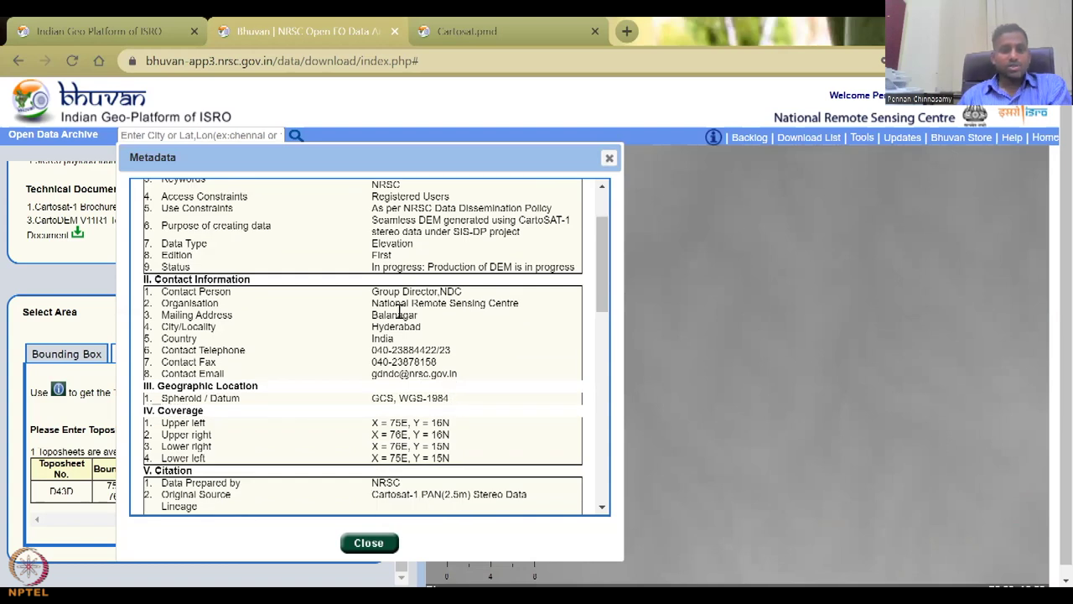
pyautogui.scroll(-3, 440, 448)
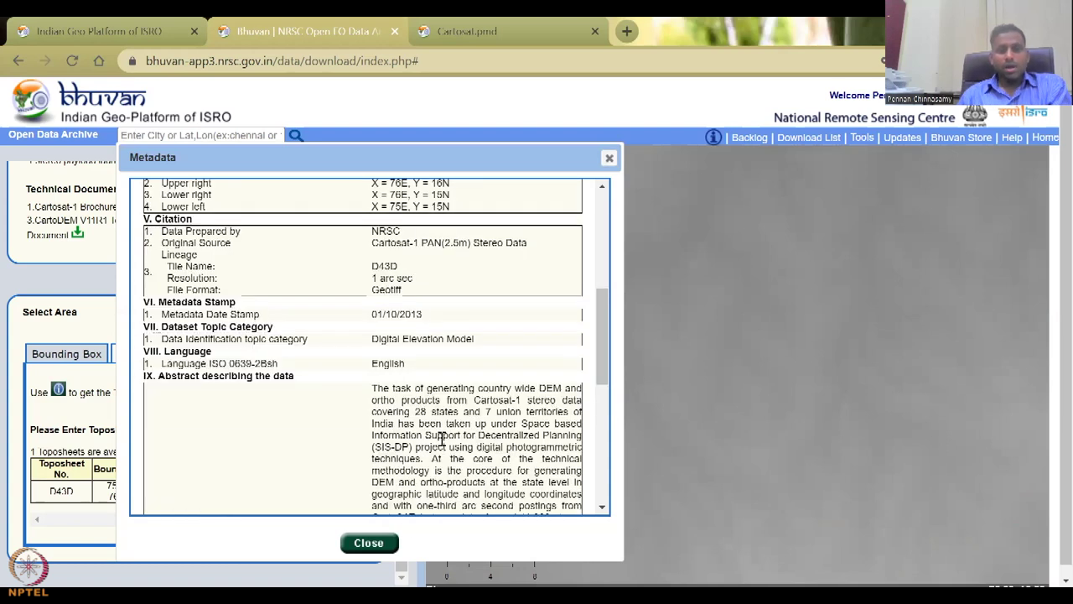
pyautogui.moveTo(460, 329); pyautogui.dragTo(386, 311)
pyautogui.click(386, 310)
pyautogui.scroll(-5, 477, 425)
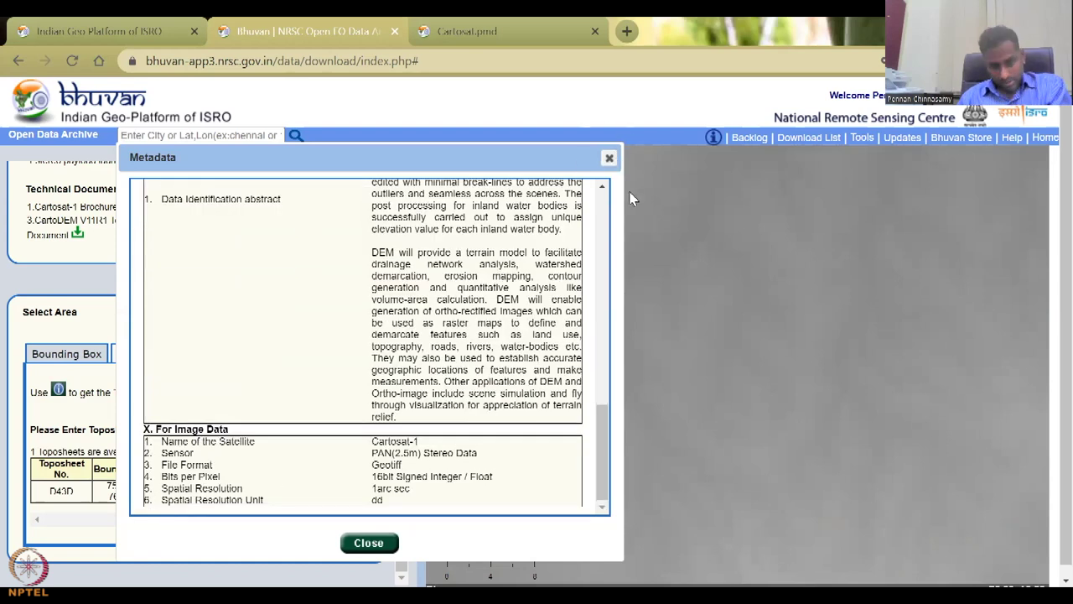
# Step: Close the metadata and choose Program/Projects with project CartoDEM-1 arc Sec and product CartoDEM All Versions
pyautogui.press('Escape')
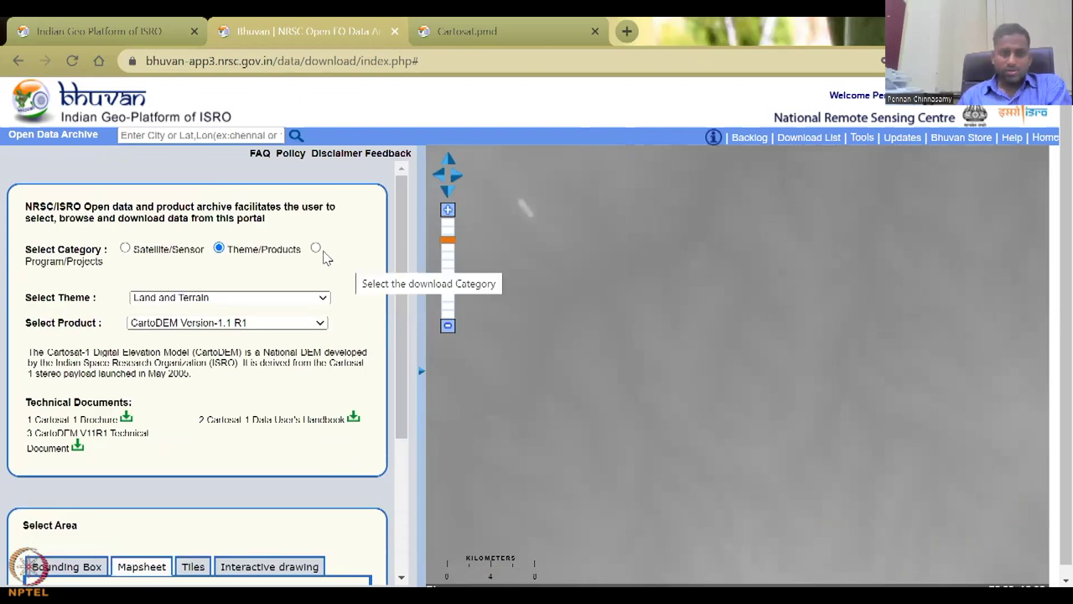
pyautogui.click(316, 248)
pyautogui.click(317, 298)
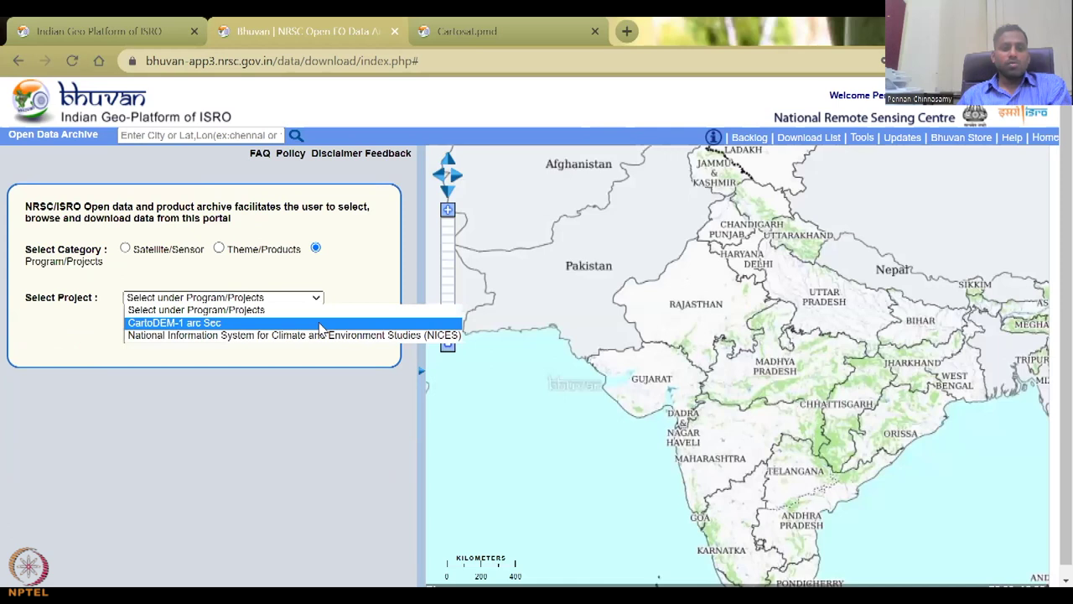
pyautogui.click(320, 323)
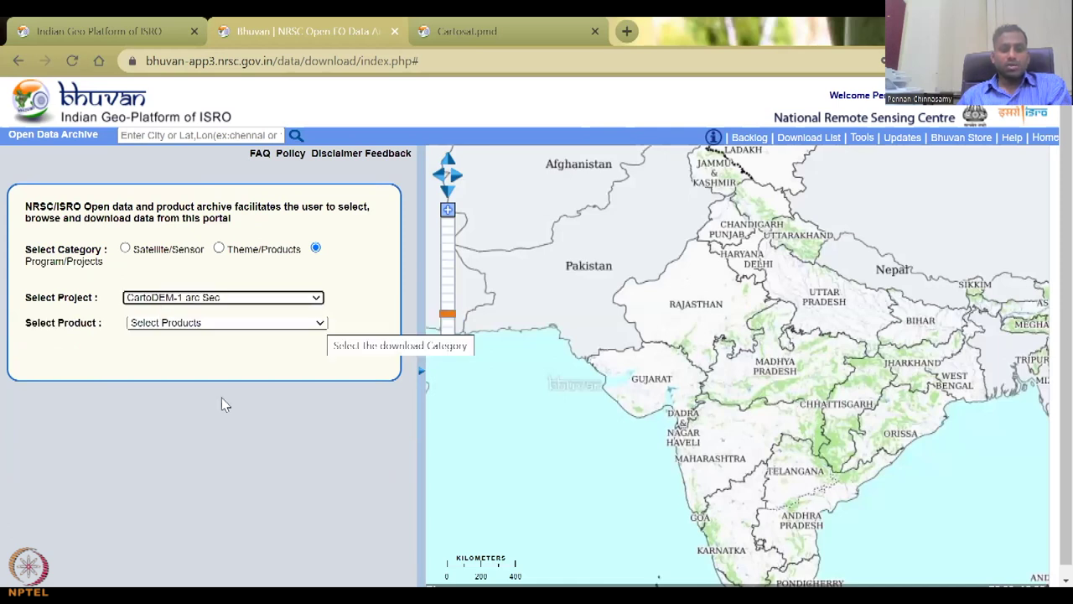
pyautogui.click(260, 322)
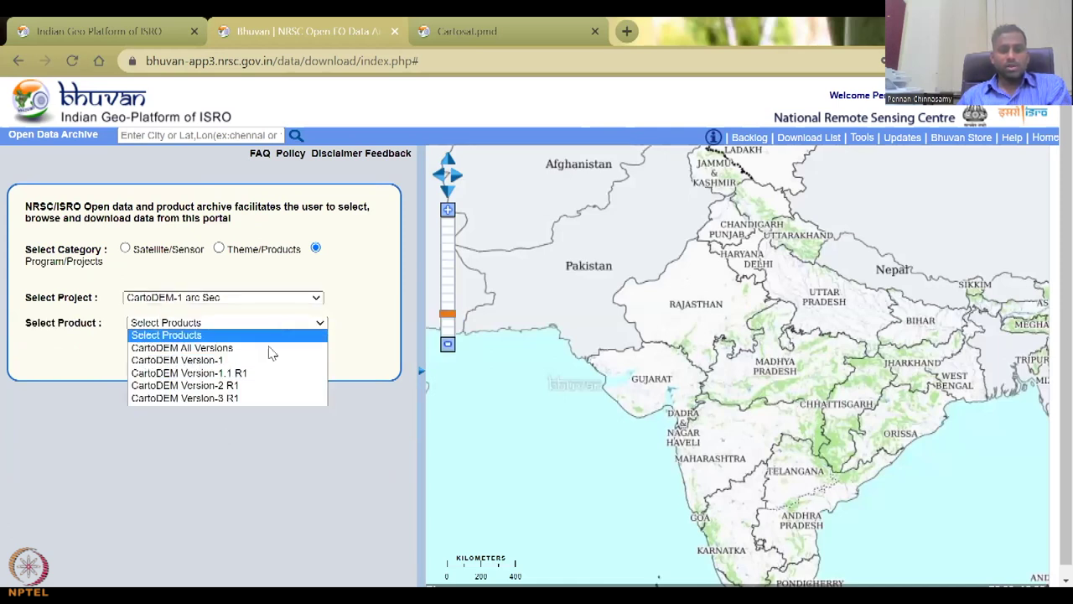
pyautogui.click(270, 349)
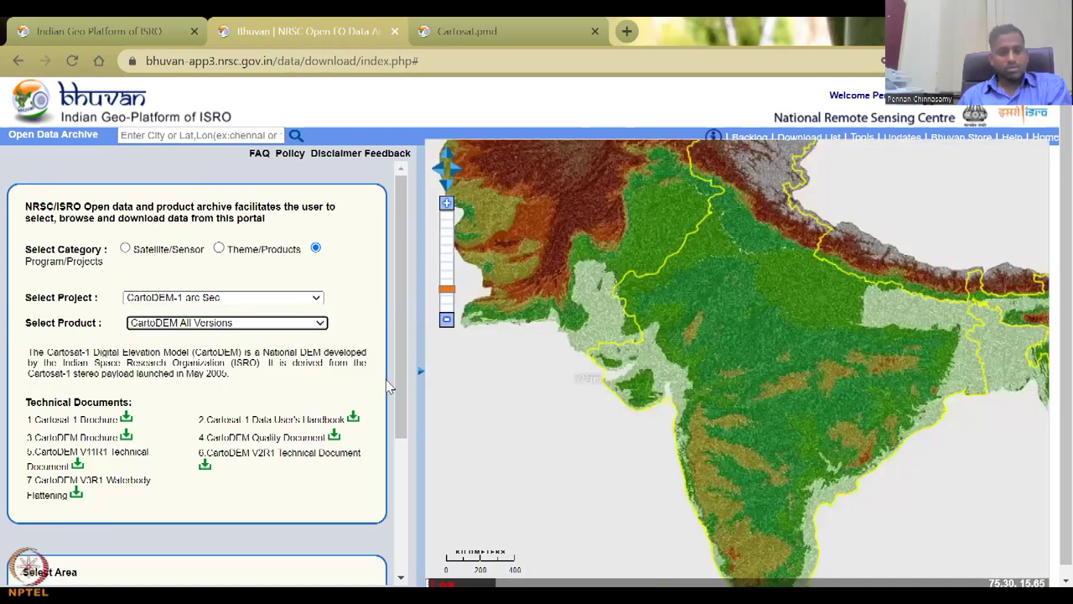
# Step: Draw-select a 3x3 block of tiles over the Western Ghats, then stop interactive selection
pyautogui.scroll(-3, 389, 386)
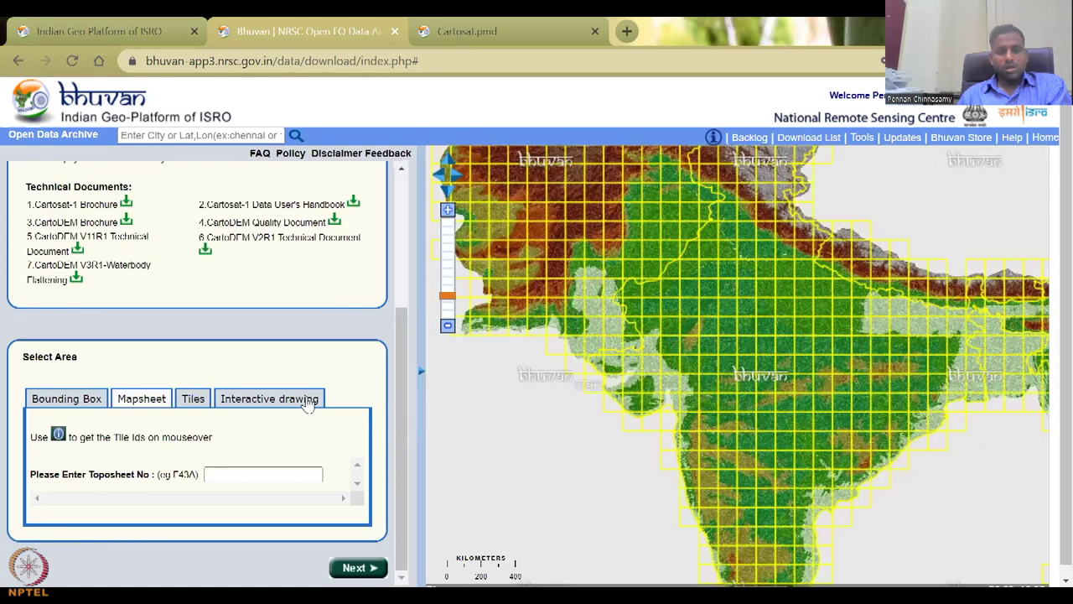
pyautogui.click(222, 400)
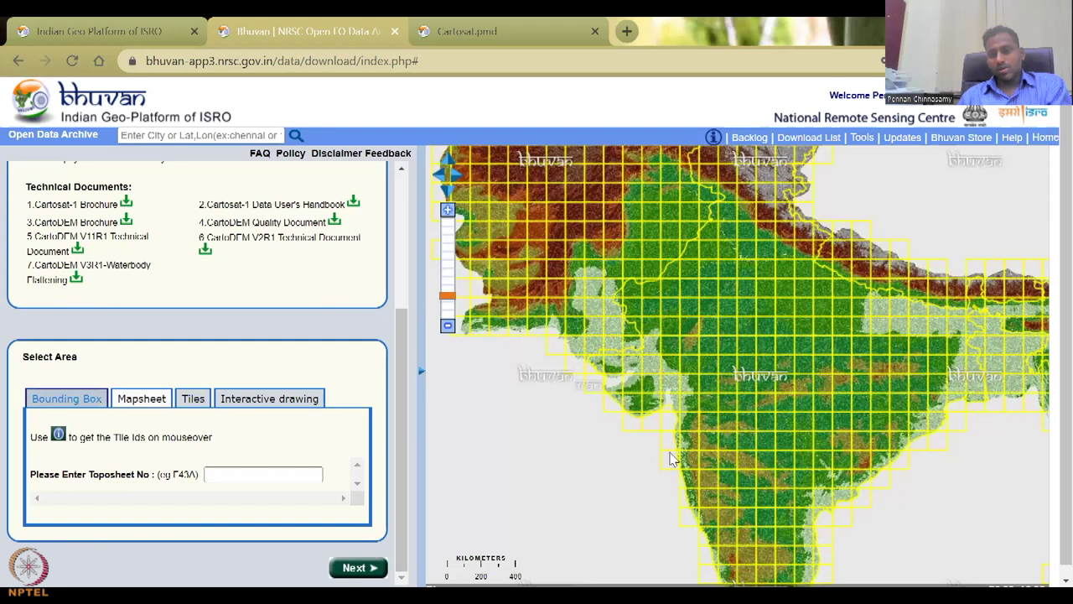
pyautogui.moveTo(710, 453); pyautogui.dragTo(641, 411)
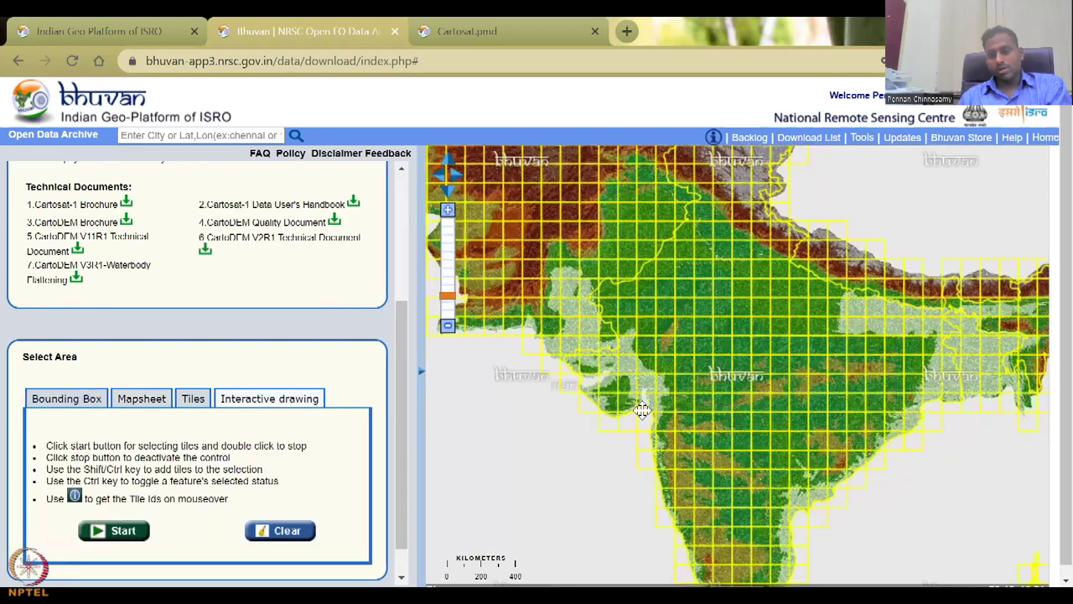
pyautogui.click(122, 531)
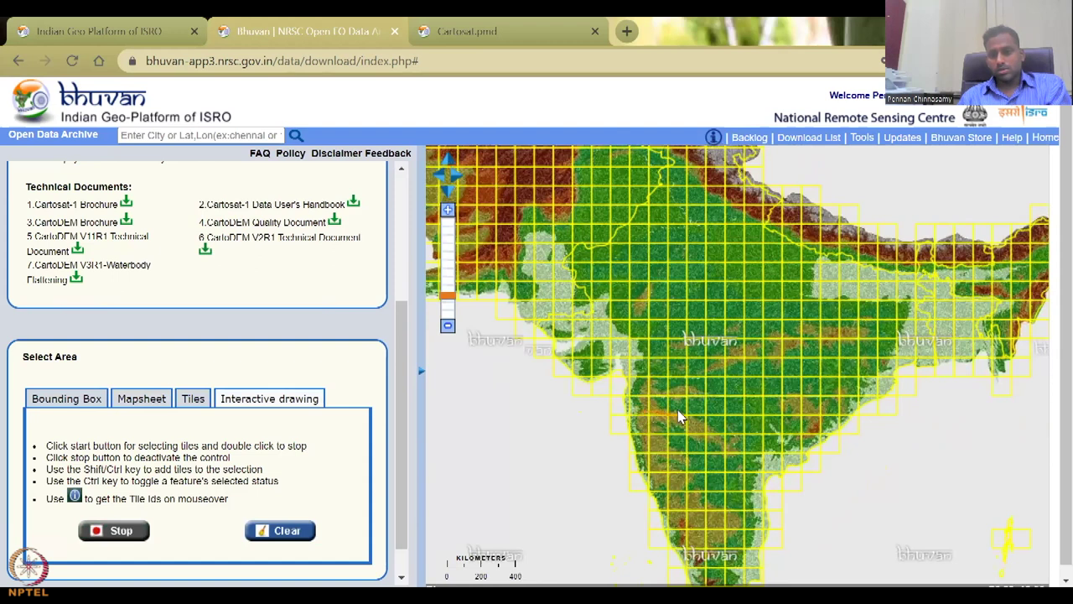
pyautogui.doubleClick(639, 440)
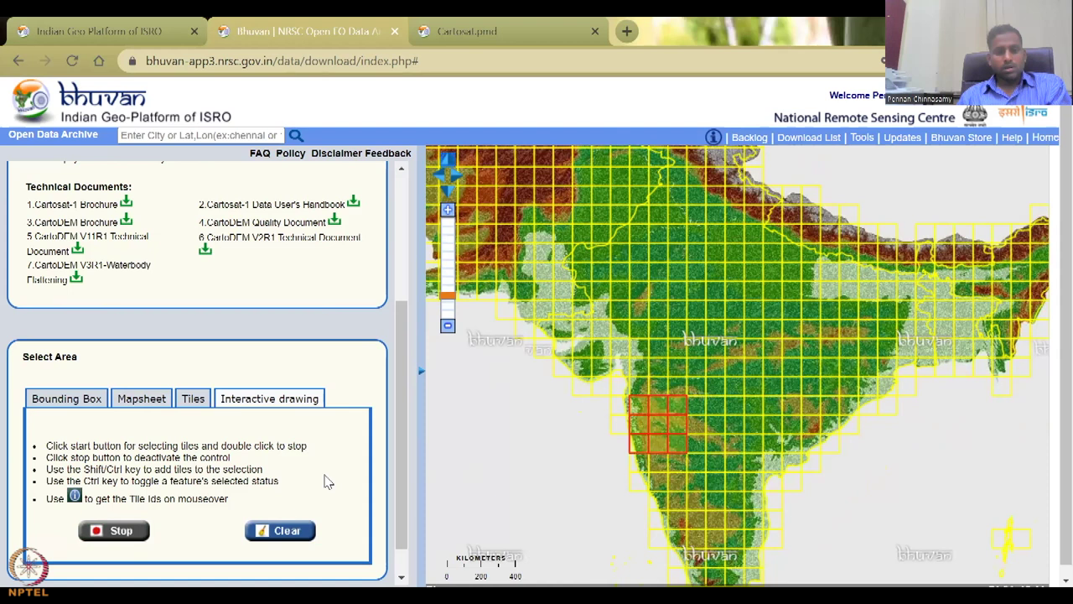
pyautogui.click(101, 530)
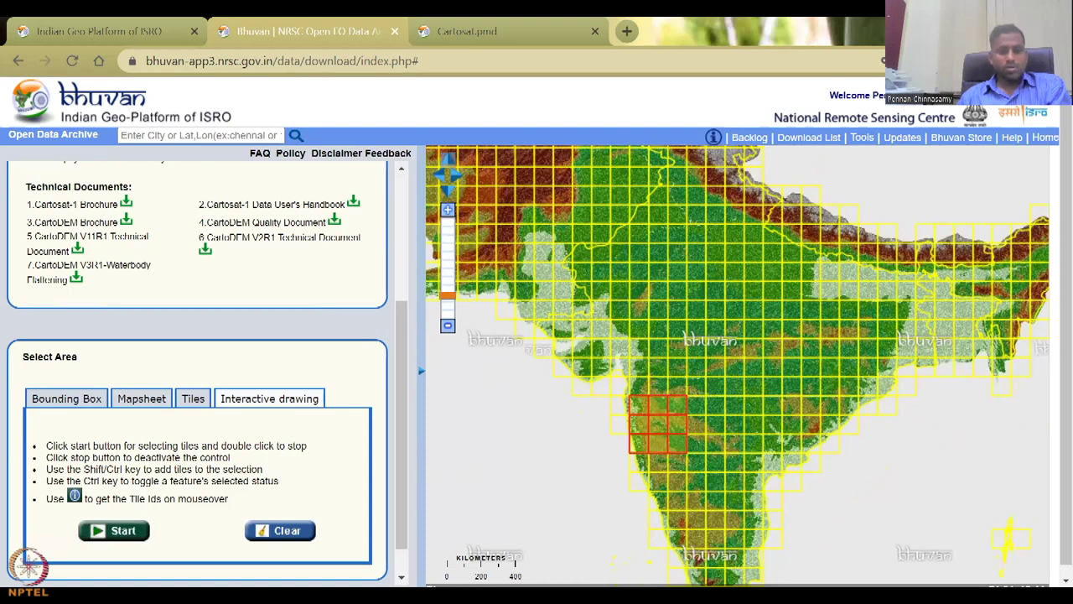
pyautogui.scroll(-1, 377, 570)
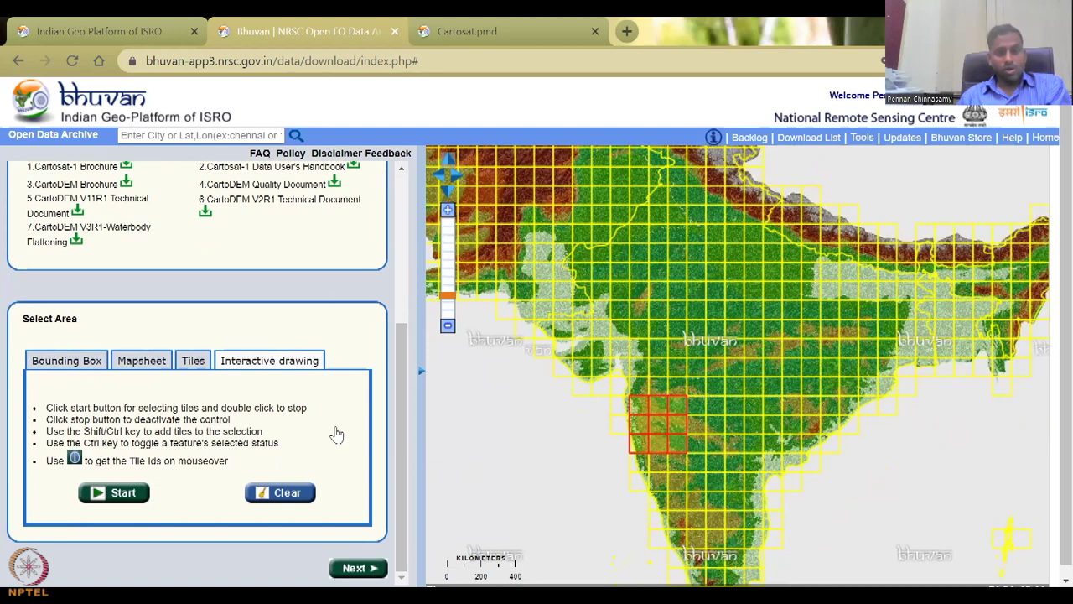
# Step: List the 27 available tiles, remove neighbouring overlays and zoom into the Western Ghats tile
pyautogui.click(358, 567)
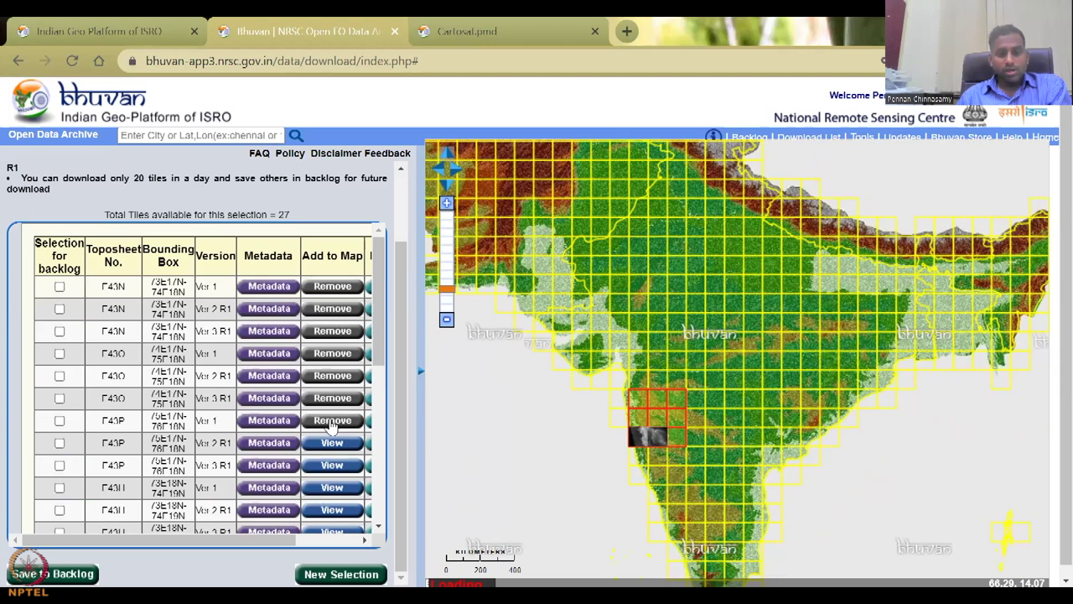
pyautogui.click(338, 356)
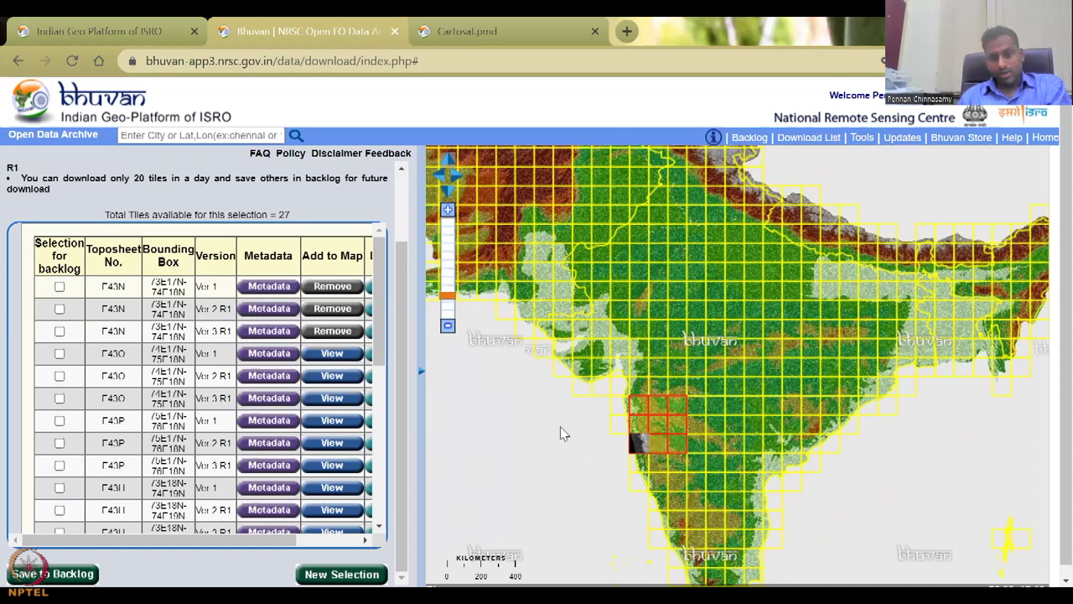
pyautogui.doubleClick(639, 436)
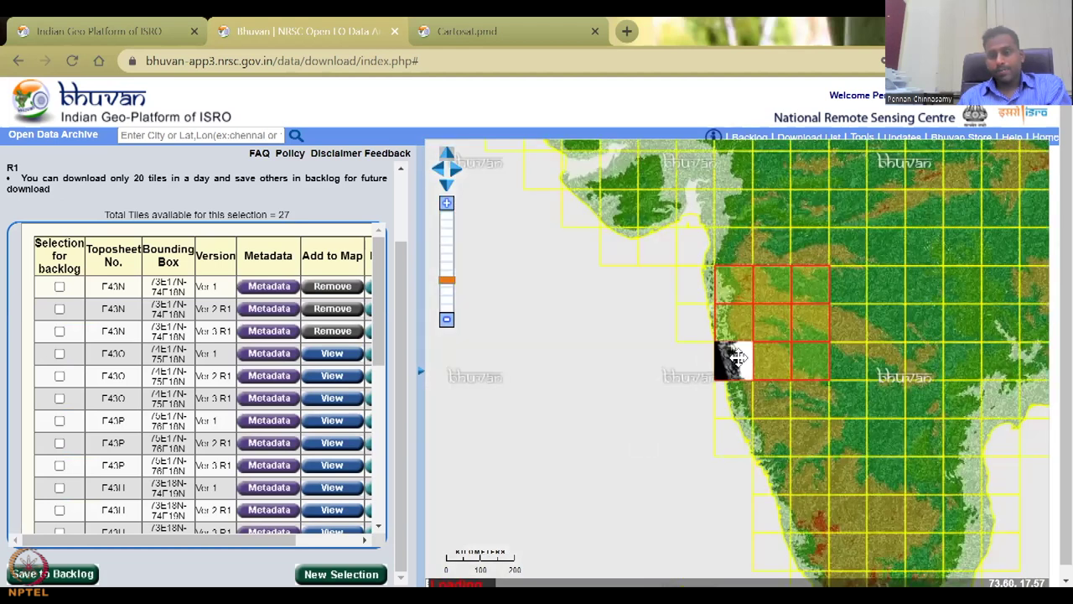
pyautogui.doubleClick(738, 365)
pyautogui.doubleClick(738, 365)
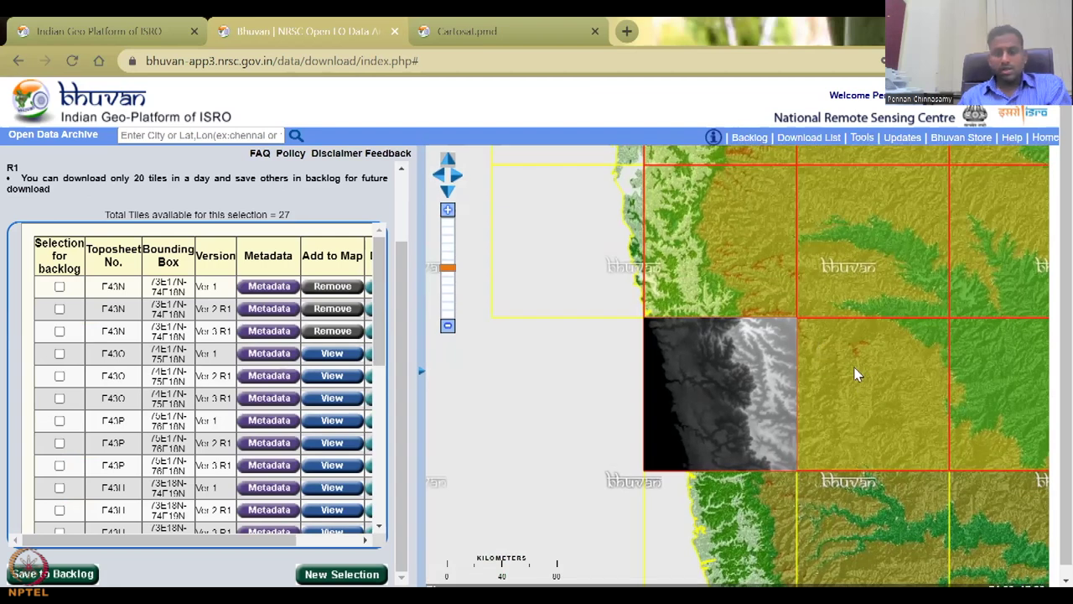
# Step: Toggle the tile's Ver 2 R1 overlay off and back on, then zoom closer
pyautogui.click(332, 310)
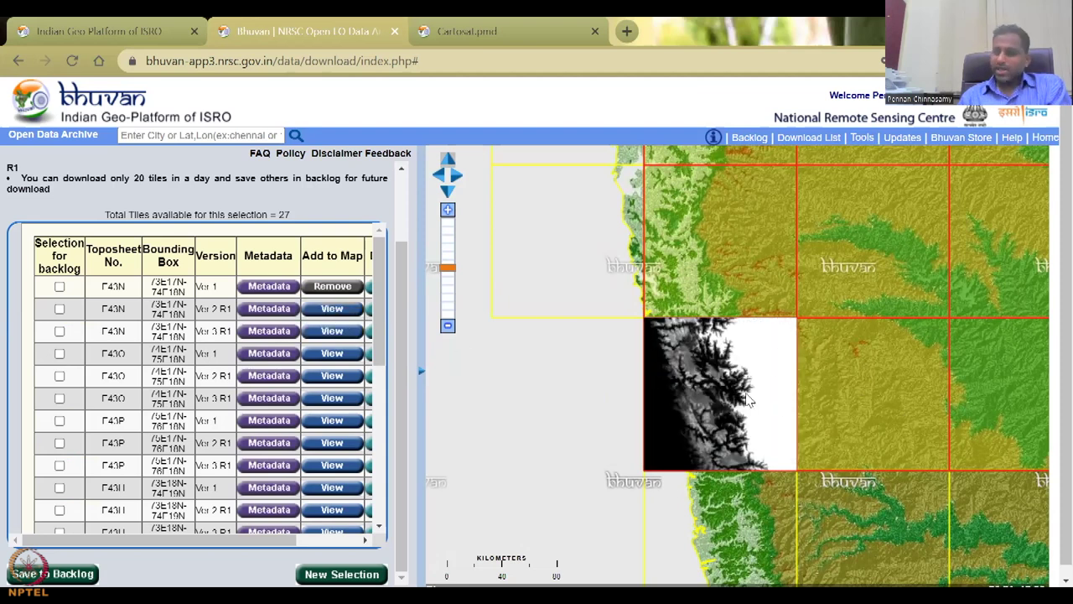
pyautogui.click(340, 312)
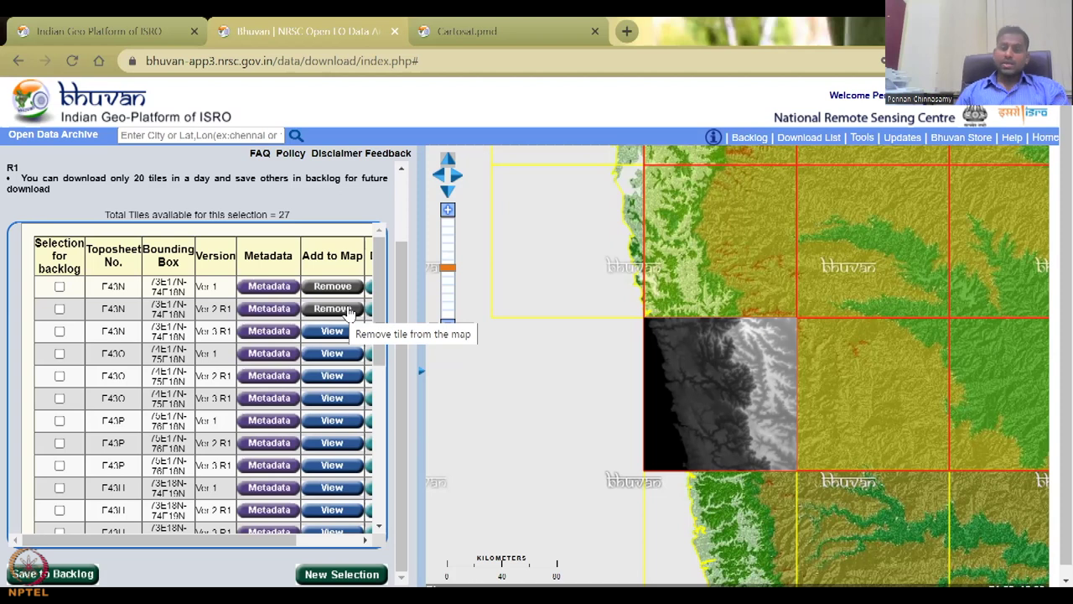
pyautogui.doubleClick(736, 411)
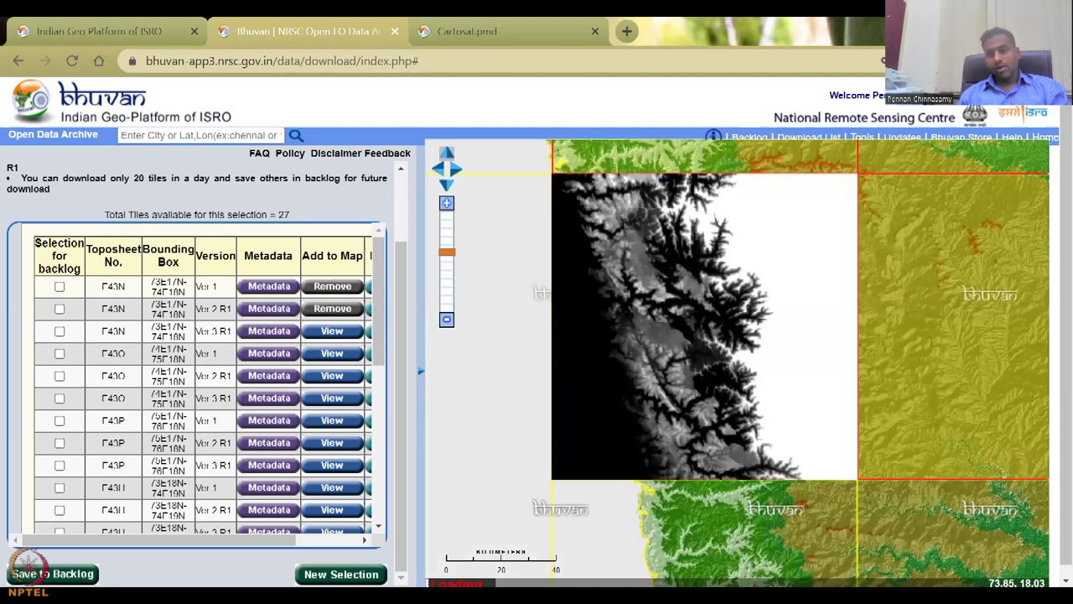
# Step: Compare tile E43N's Ver 1, Ver 2 R1 and Ver 3 R1, leaving Ver 1 and Ver 2 R1 overlaid
pyautogui.click(334, 286)
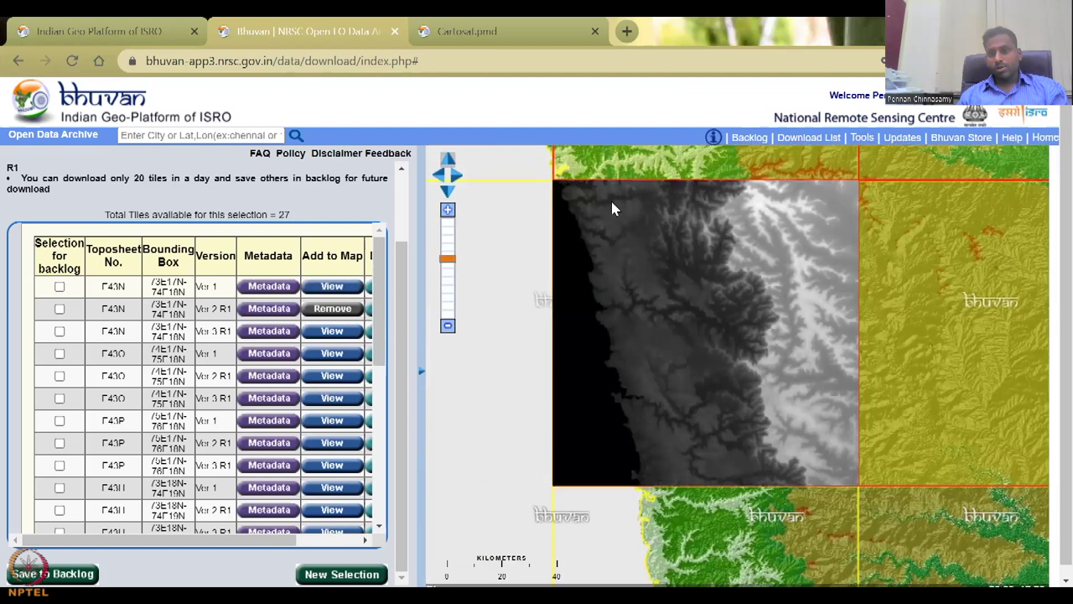
pyautogui.click(334, 288)
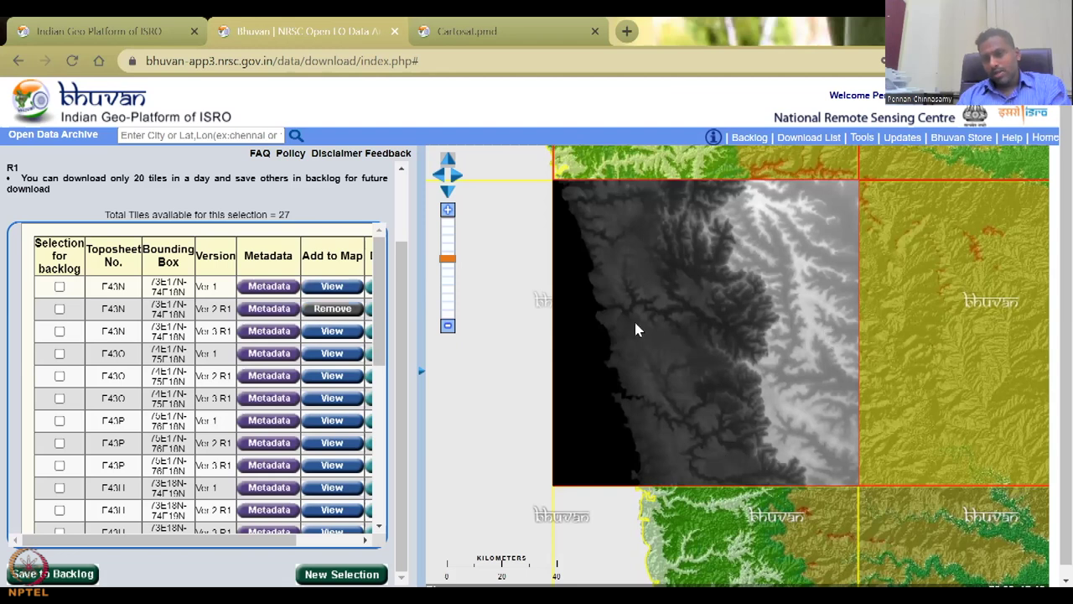
pyautogui.click(333, 331)
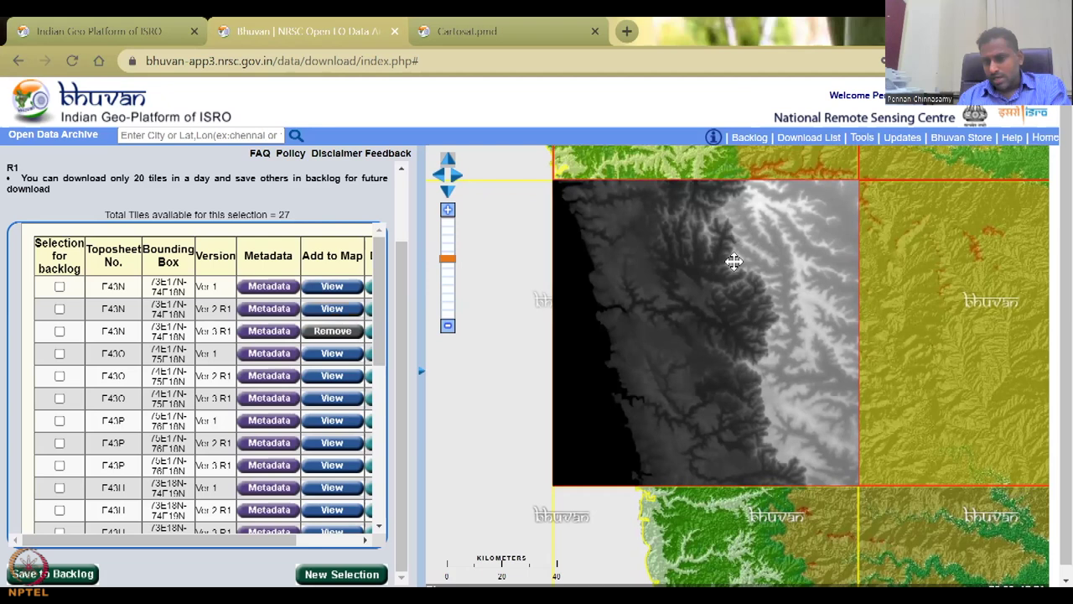
pyautogui.scroll(1, 734, 262)
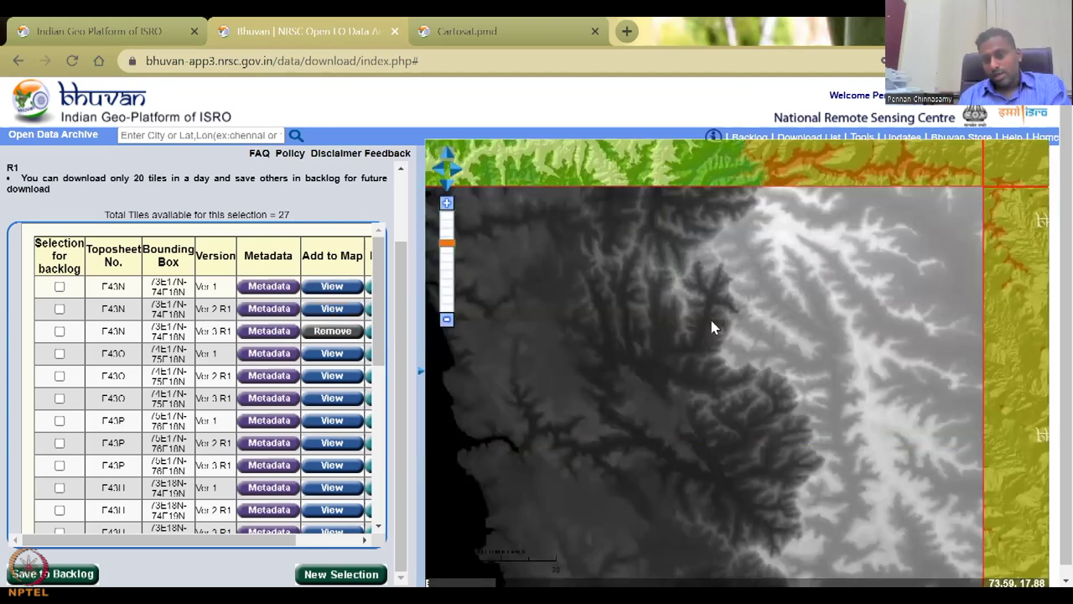
pyautogui.scroll(1, 712, 326)
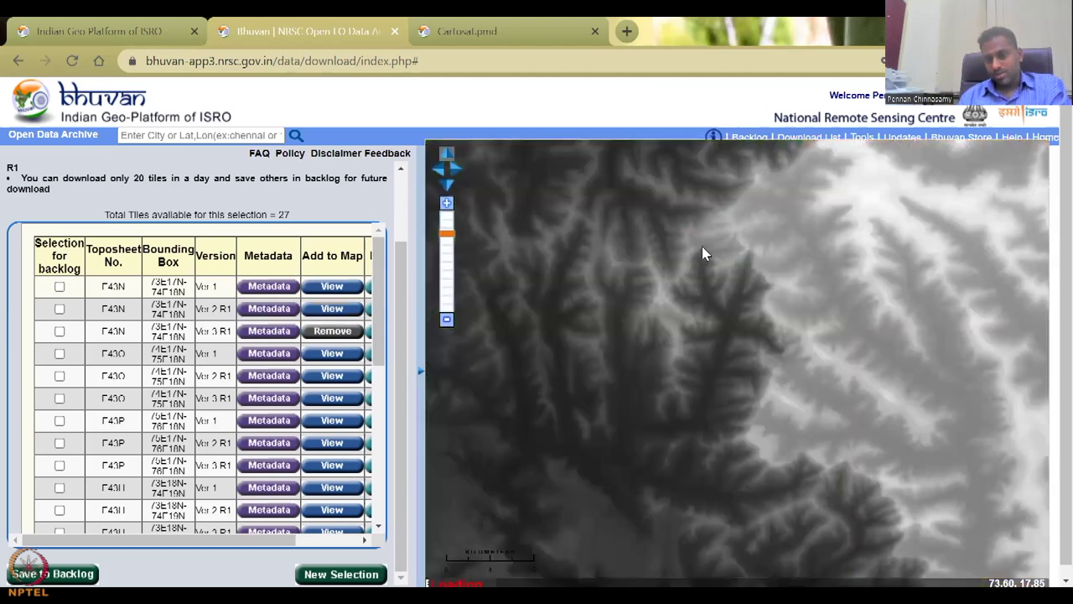
pyautogui.click(338, 286)
pyautogui.click(341, 309)
pyautogui.click(340, 309)
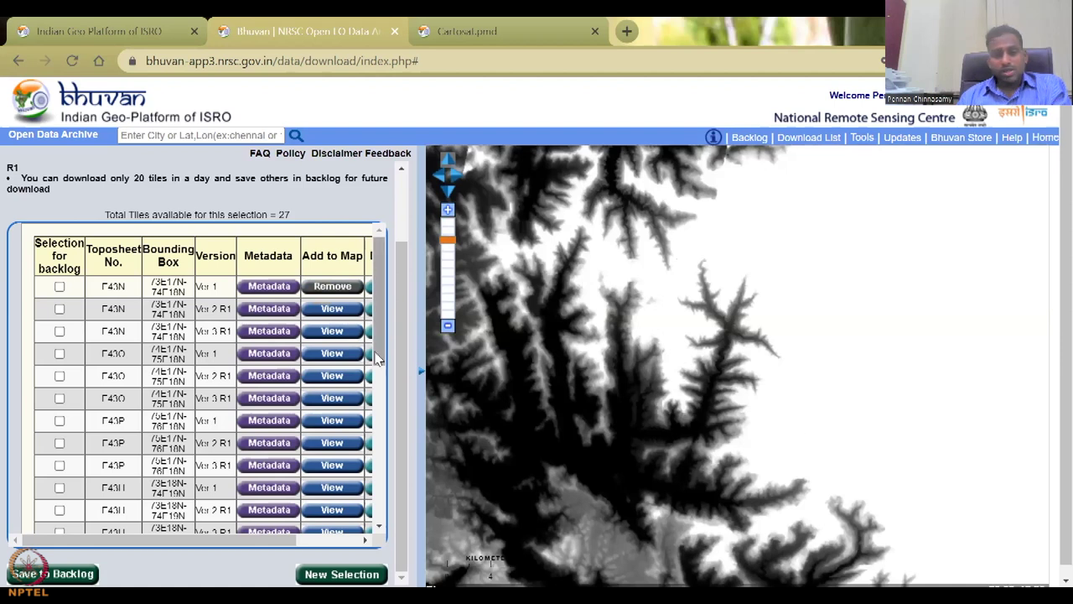
pyautogui.click(342, 311)
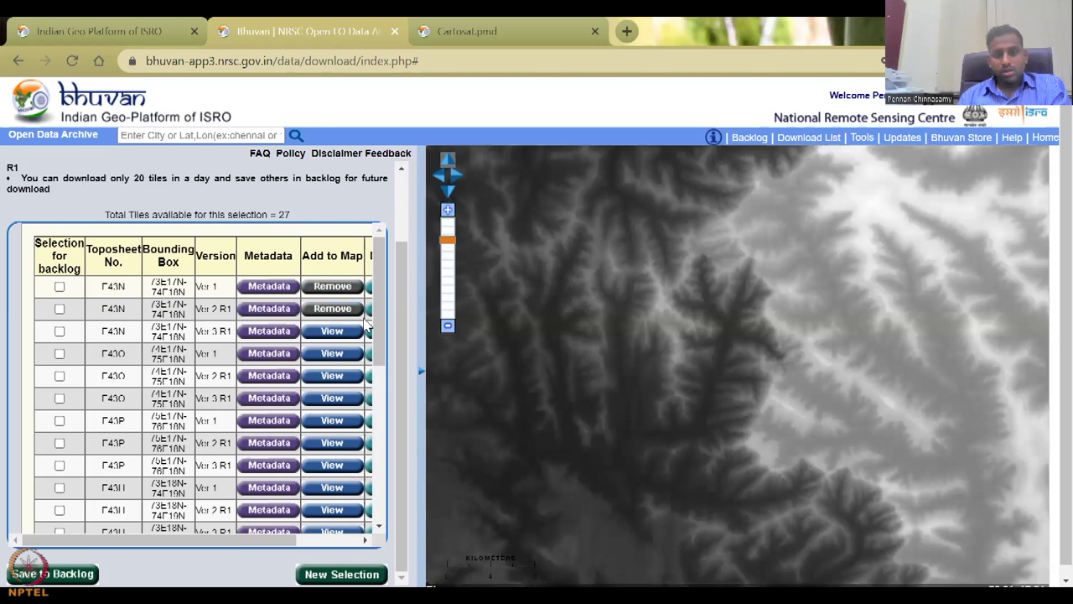
# Step: Overlay tile E43N's Ver 3 R1 alongside the other two versions
pyautogui.click(342, 334)
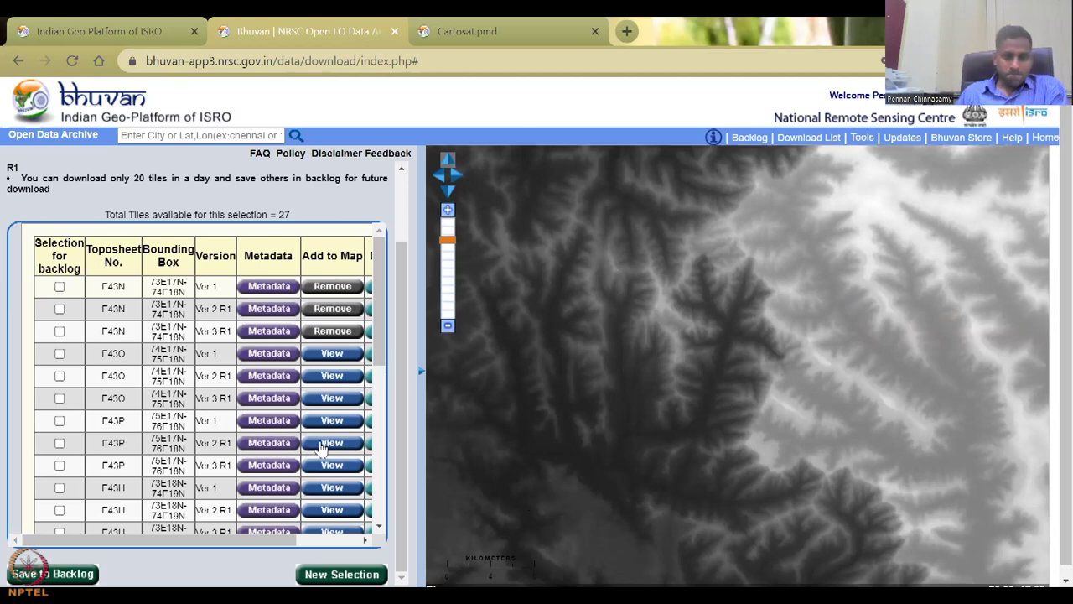
pyautogui.scroll(-4, 363, 477)
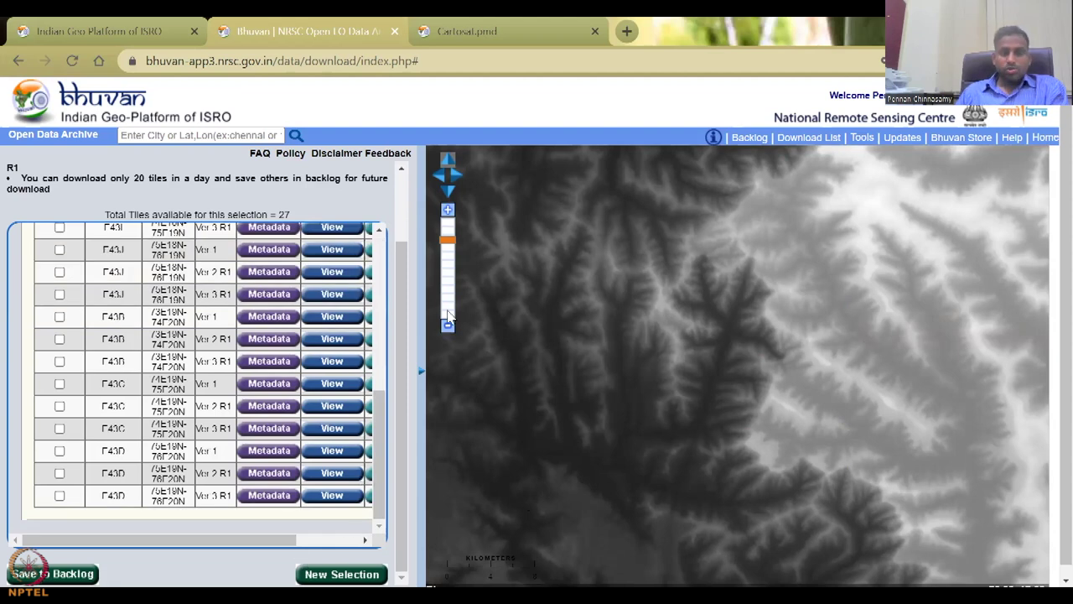
pyautogui.scroll(5, 364, 350)
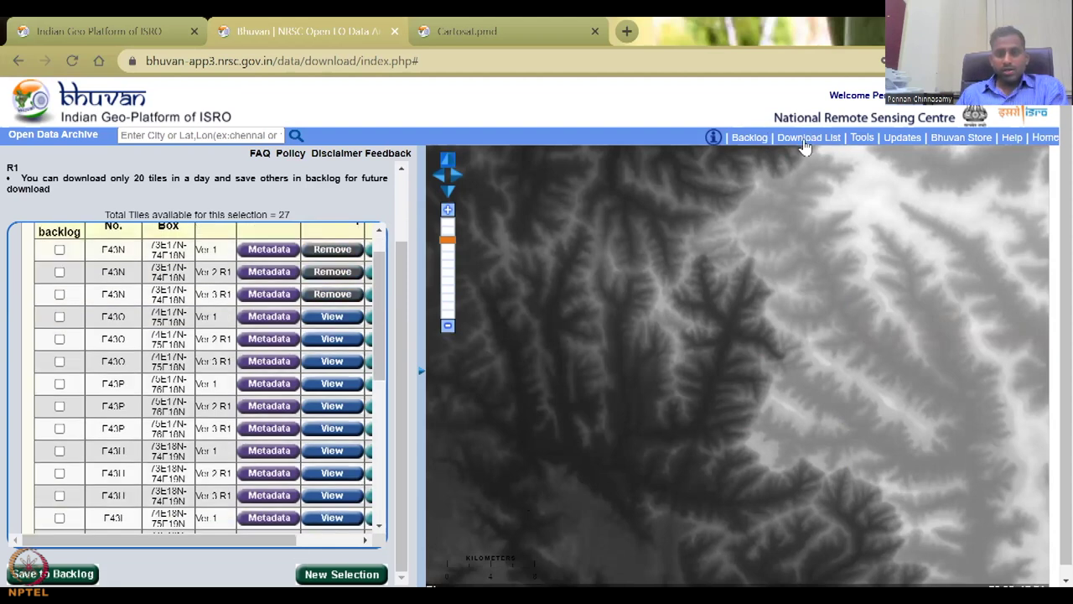
# Step: Check the Download List, glance at the Cartosat.pmd brochure, and return to the Bhuvan archive
pyautogui.click(808, 137)
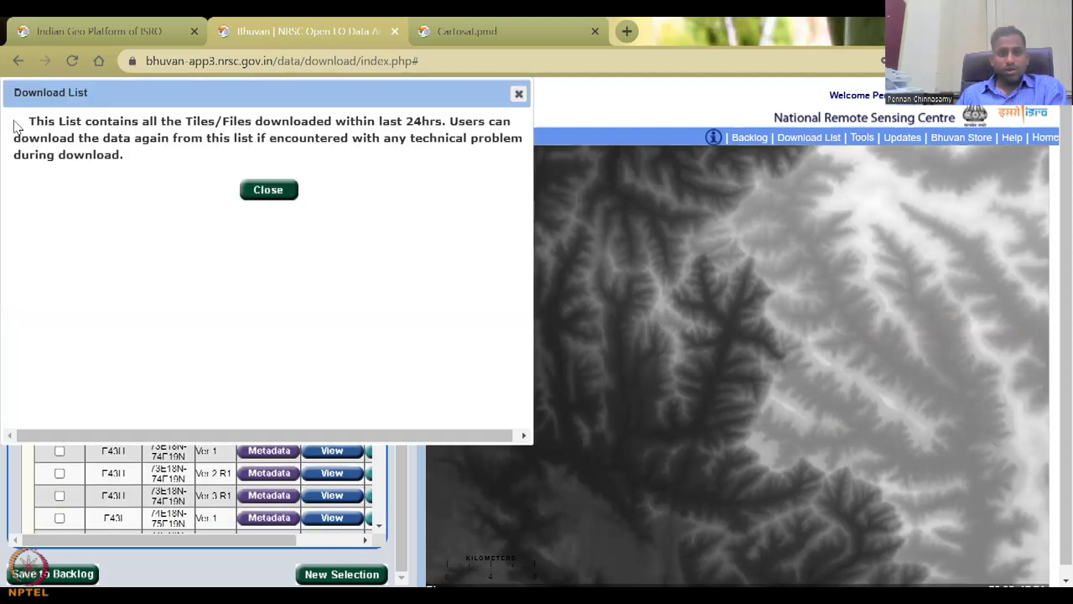
pyautogui.click(268, 191)
pyautogui.scroll(5, 390, 209)
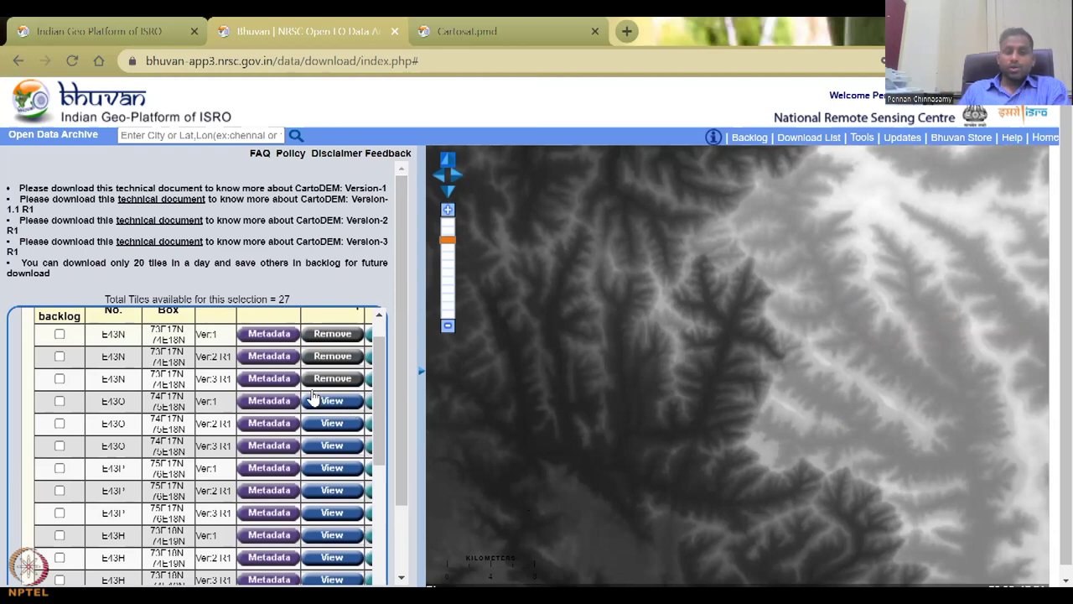
pyautogui.scroll(1, 306, 373)
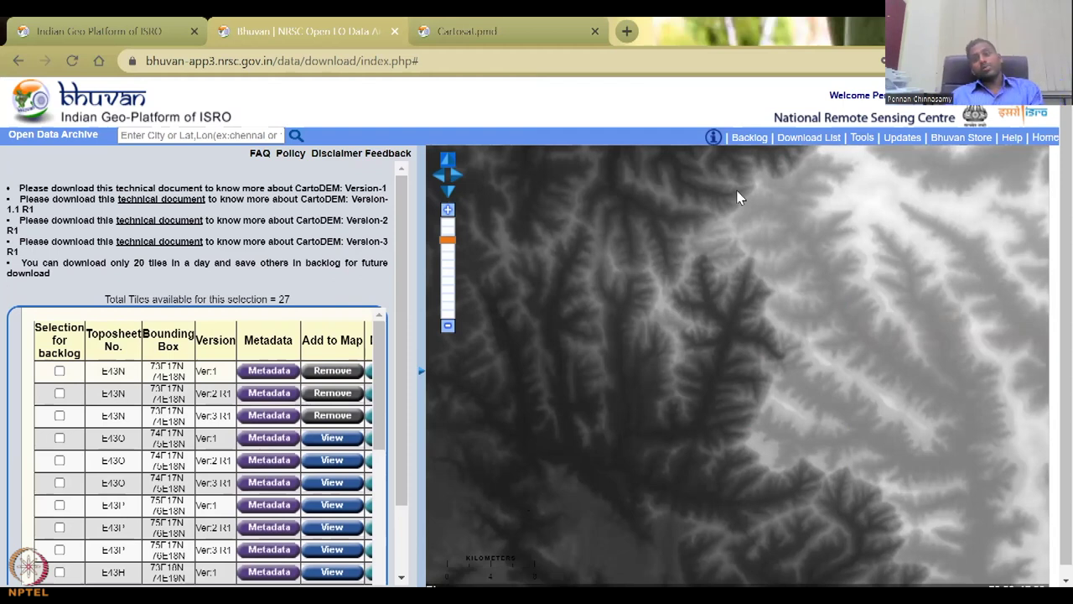
pyautogui.click(465, 27)
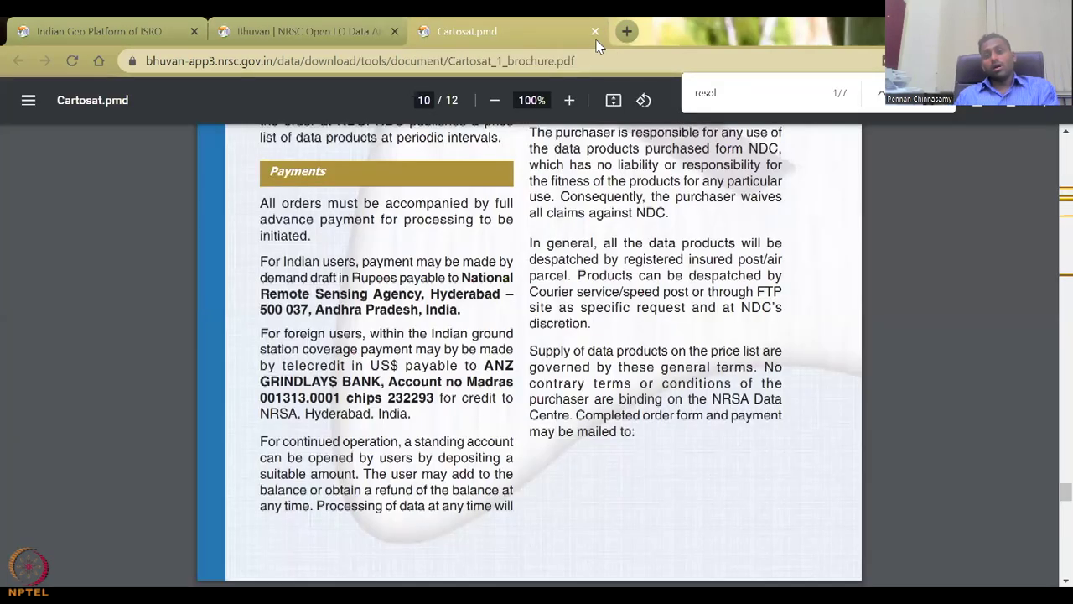
pyautogui.click(391, 24)
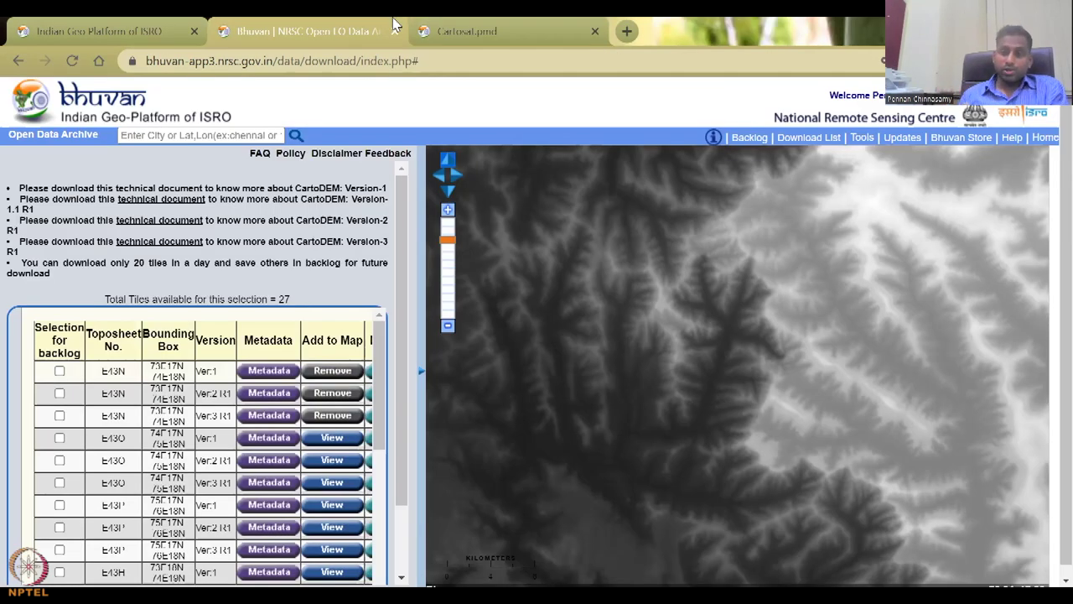